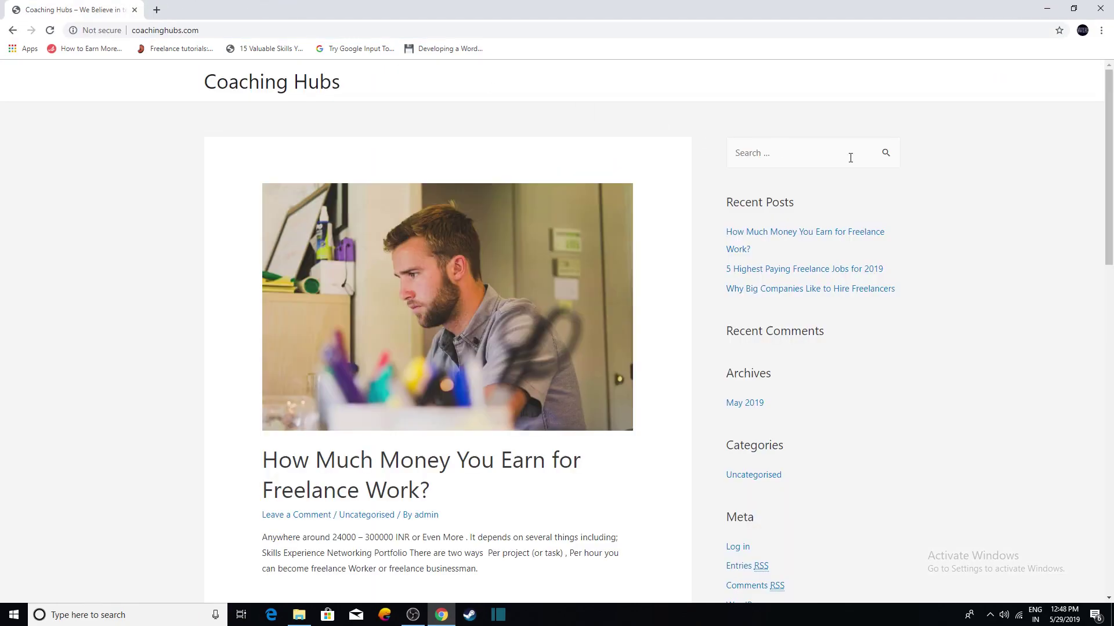
{"action": "left_click", "coordinate": [1050, 7]}
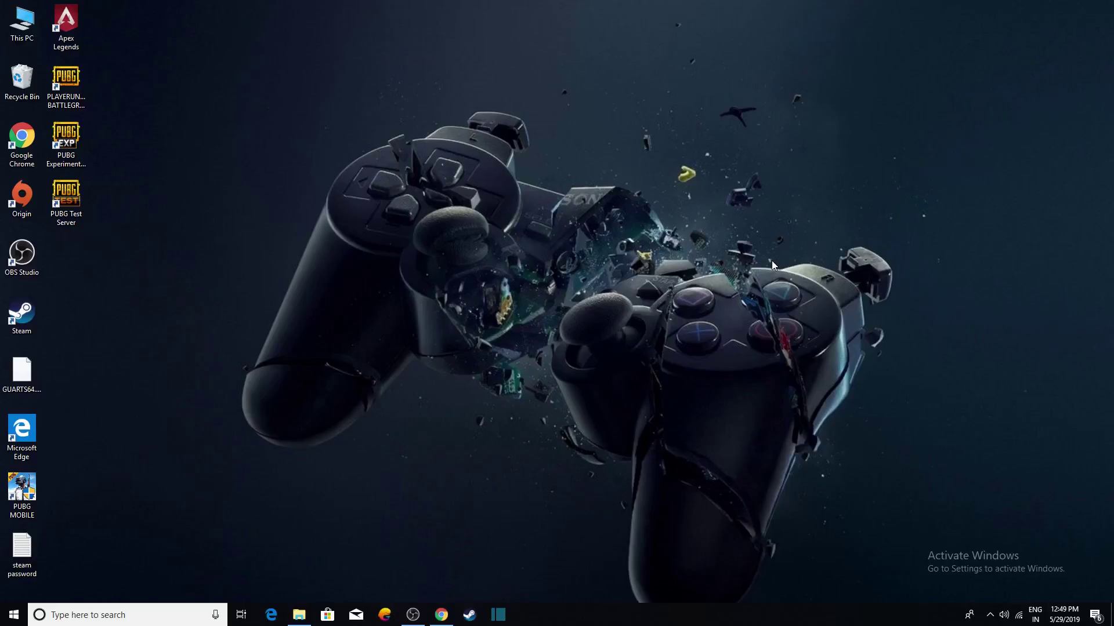
{"action": "mouse_move", "coordinate": [431, 612]}
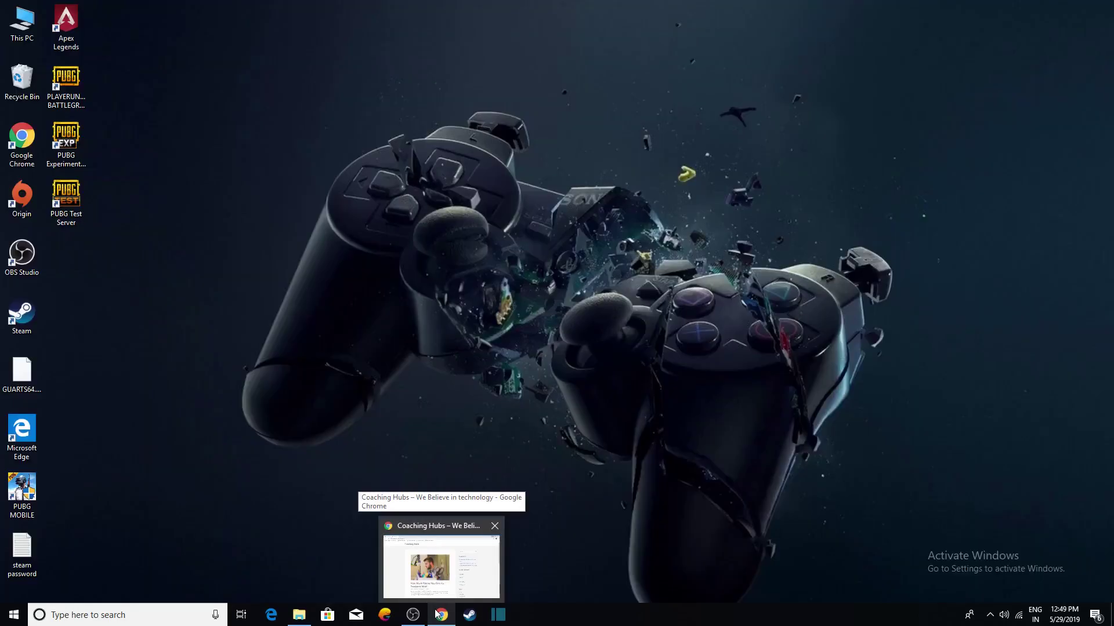
{"action": "left_click", "coordinate": [426, 601]}
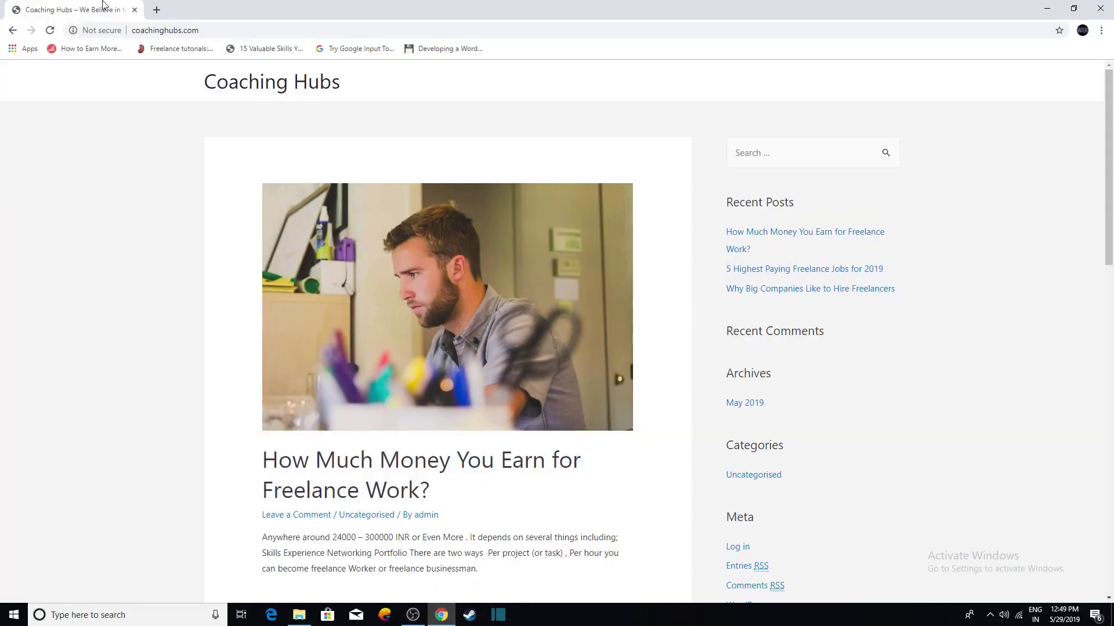
Search the web for "sublime text" in a new tab and download the Windows installer from sublimetext.com into the Downloads folder
{"action": "left_click", "coordinate": [155, 10]}
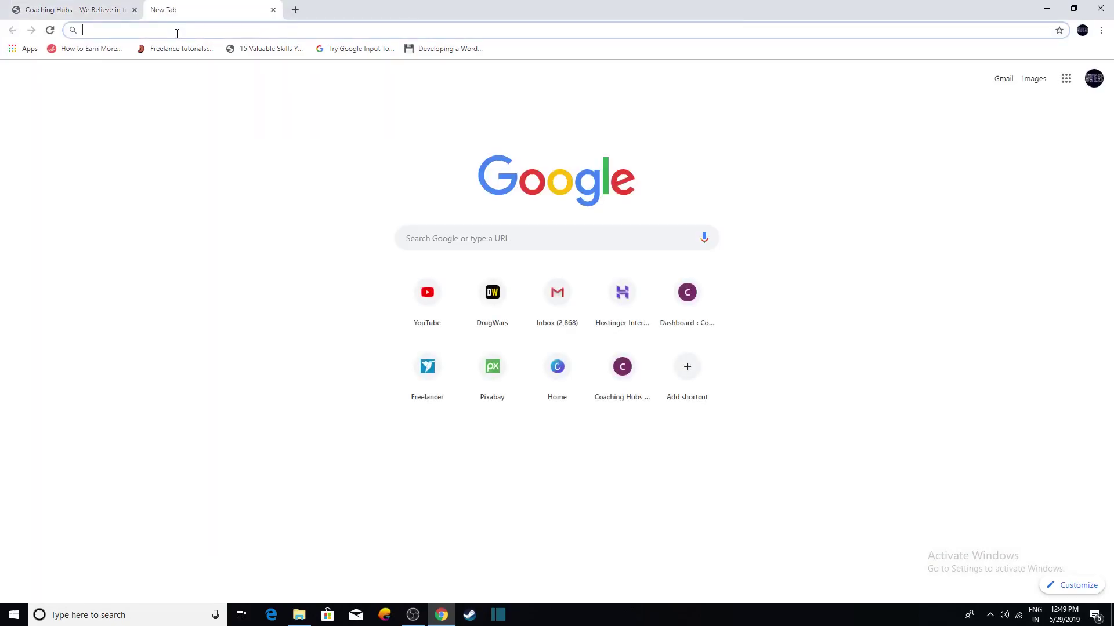
{"action": "type", "text": "sublime text"}
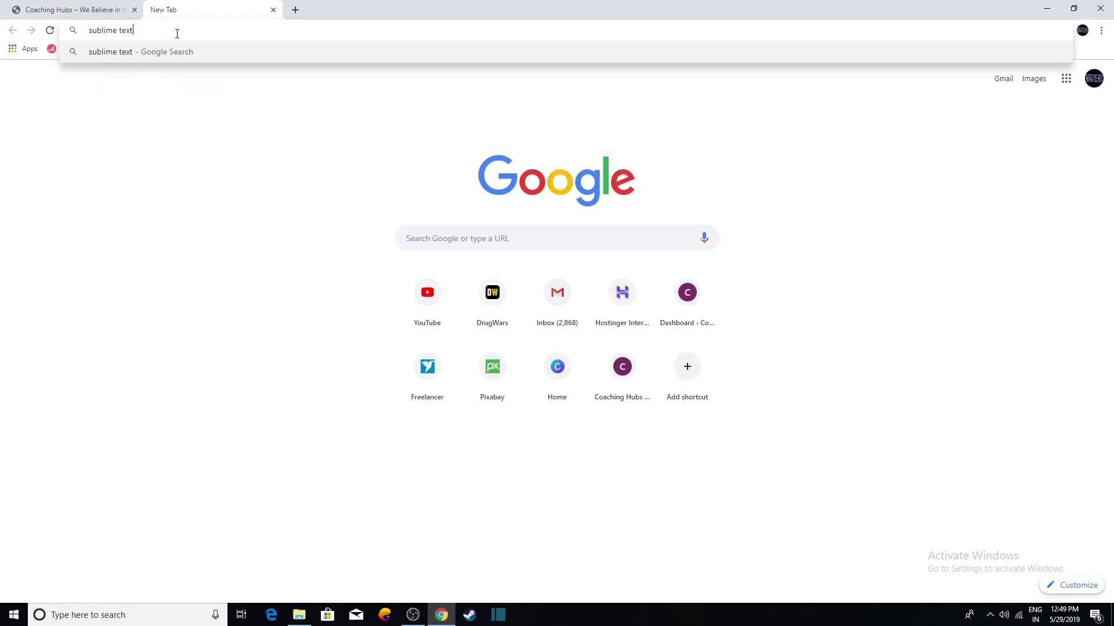
{"action": "key", "text": "Return"}
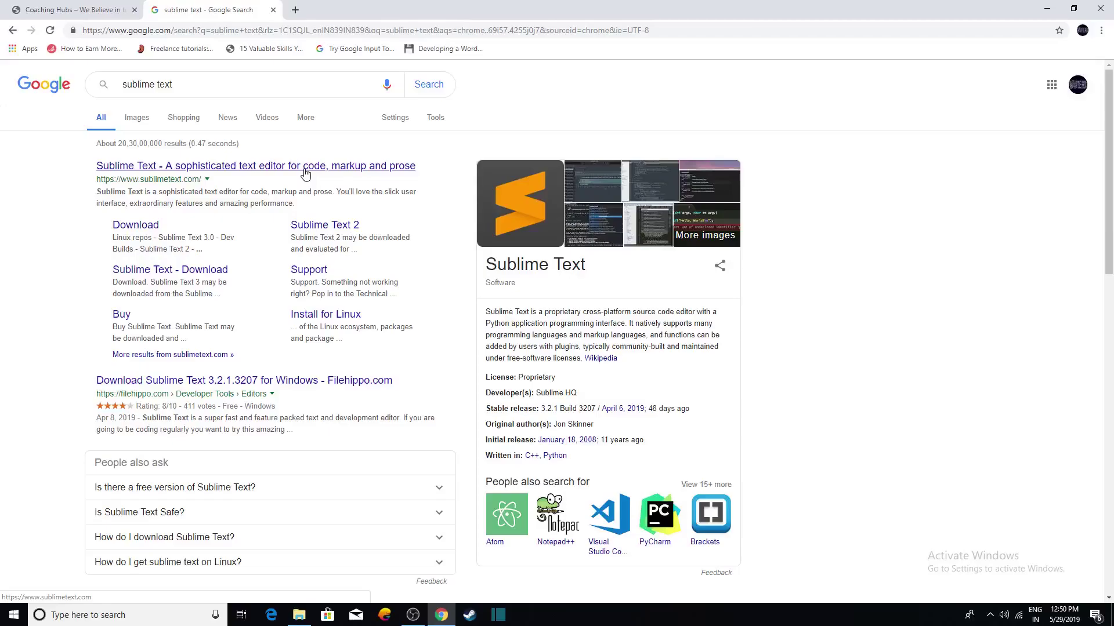
{"action": "left_click", "coordinate": [263, 167]}
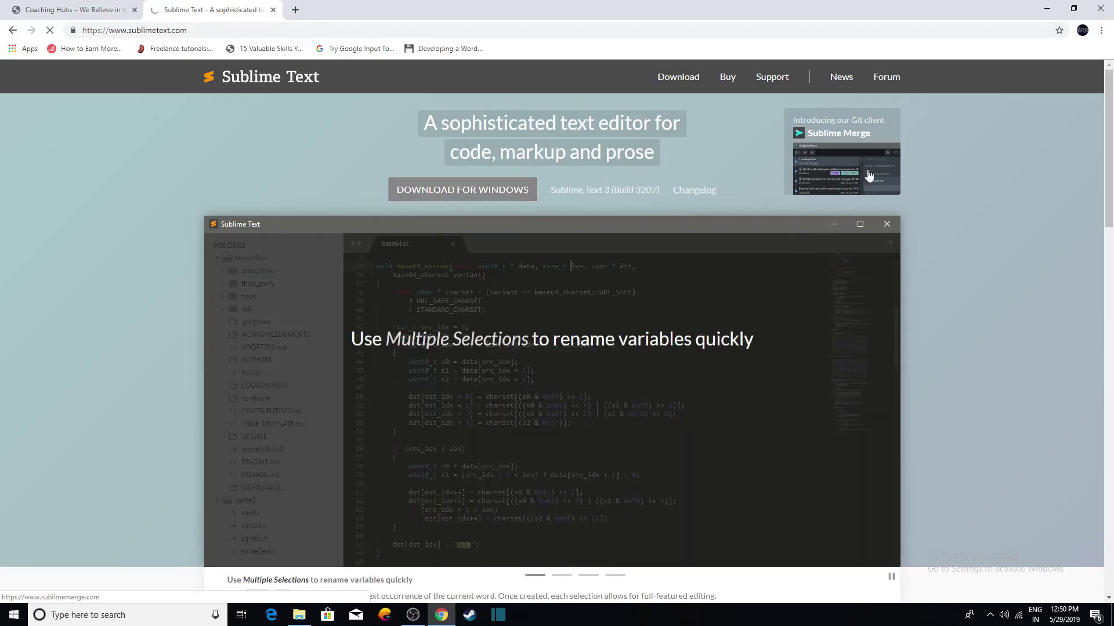
{"action": "left_click", "coordinate": [457, 196]}
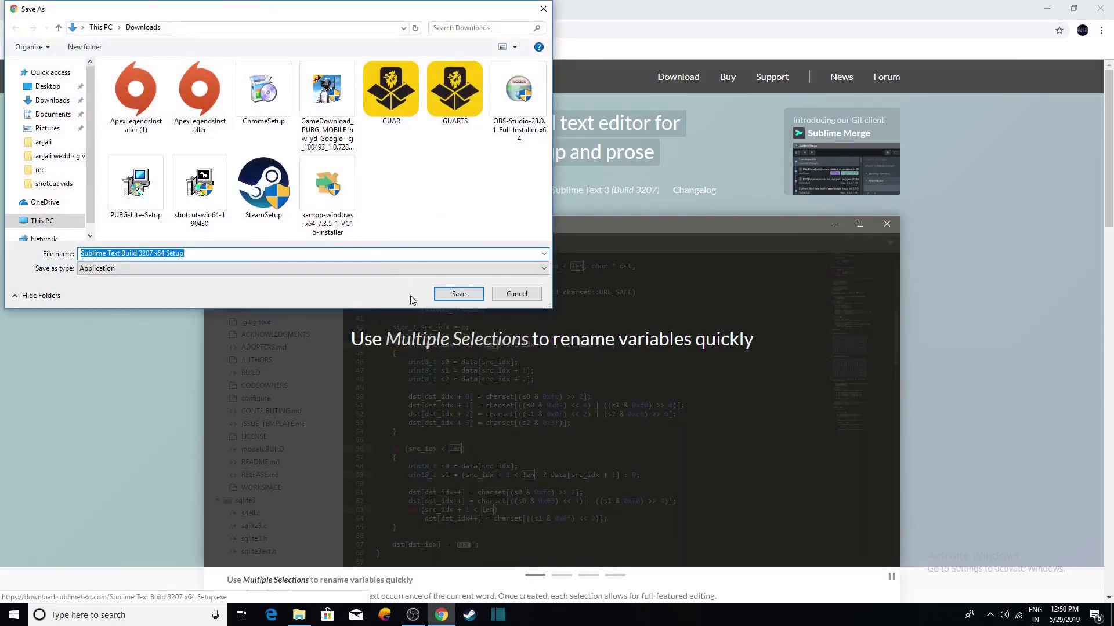
{"action": "left_click", "coordinate": [458, 294]}
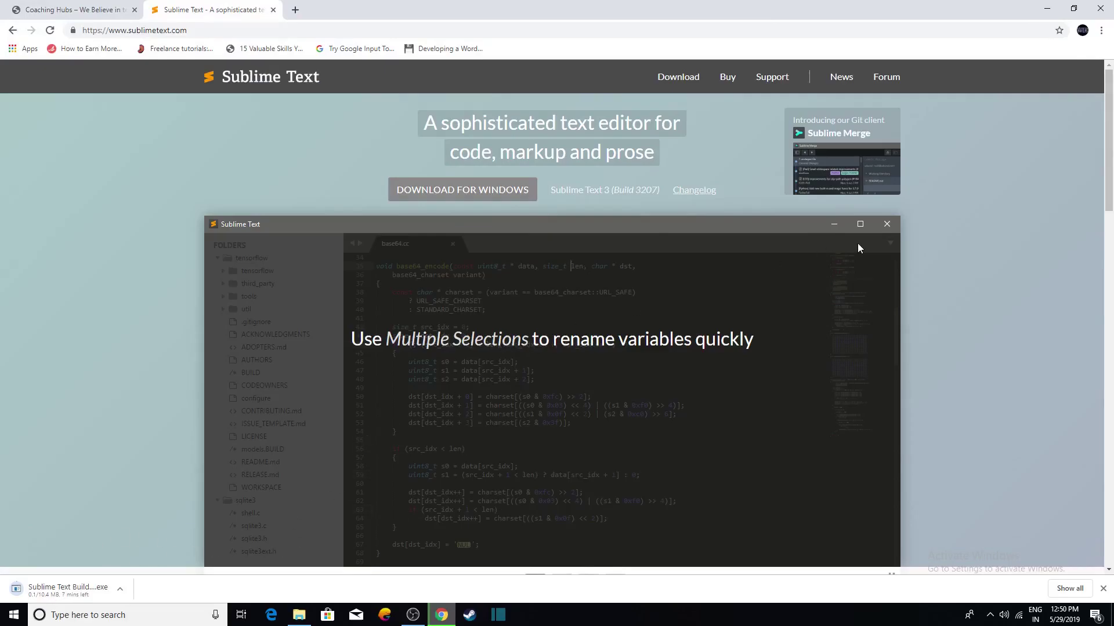
Search the web for "xampp" in another new tab and open the Apache Friends Download XAMPP page
{"action": "left_click", "coordinate": [297, 7]}
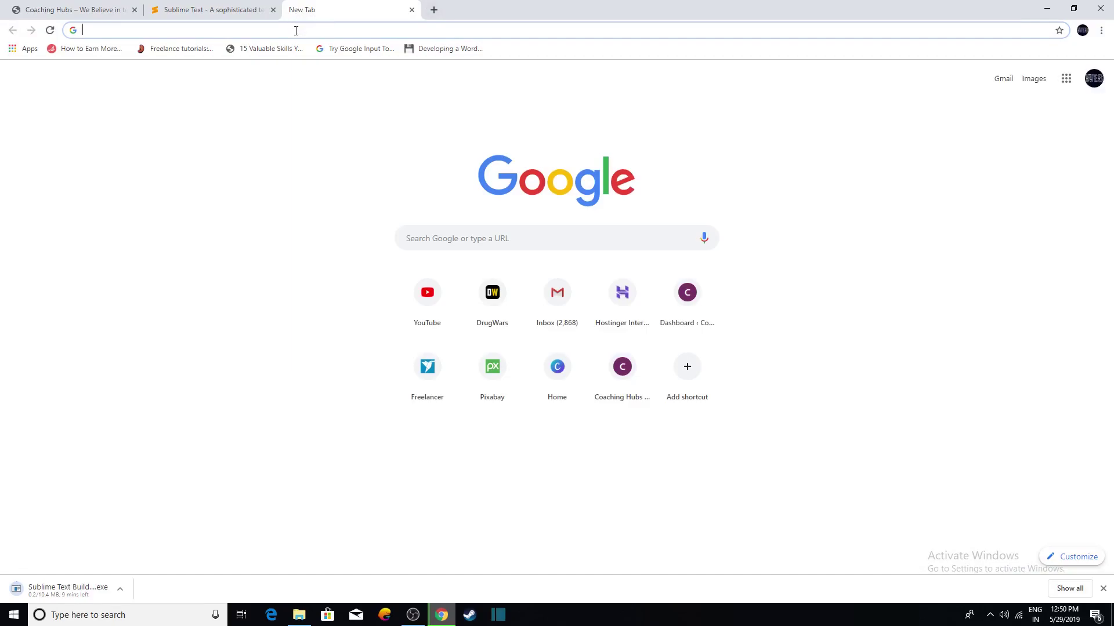
{"action": "type", "text": "x"}
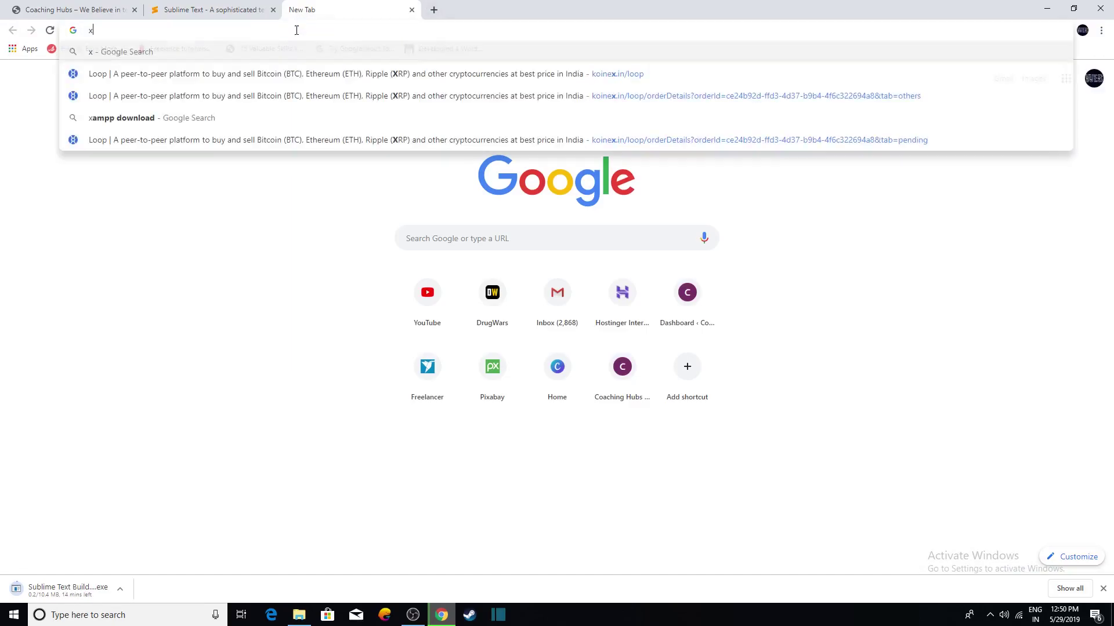
{"action": "type", "text": "ampp"}
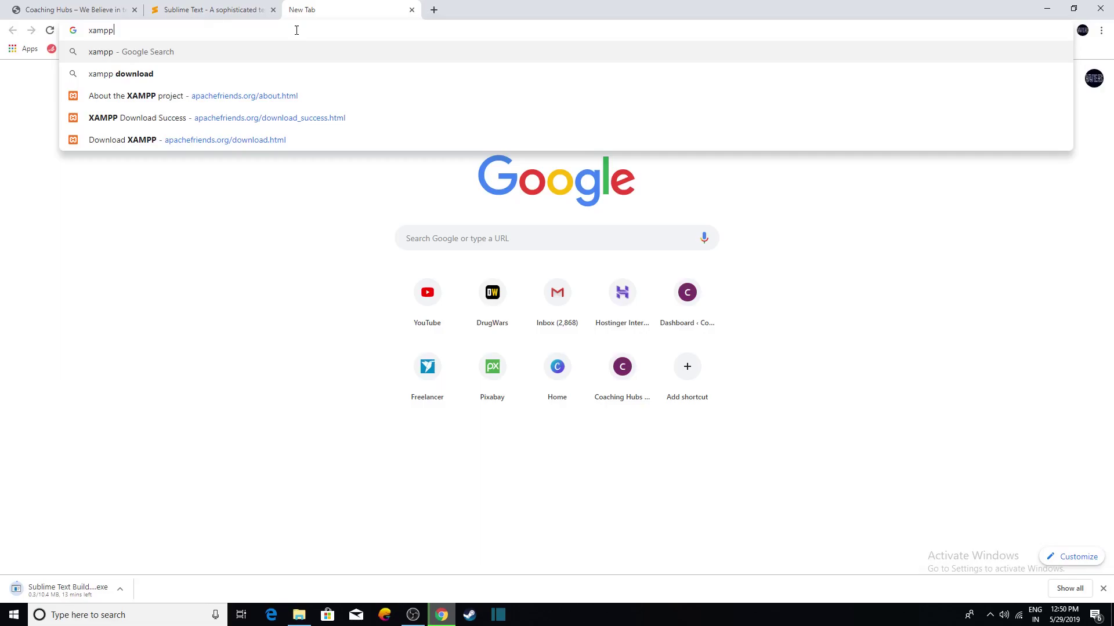
{"action": "key", "text": "Return"}
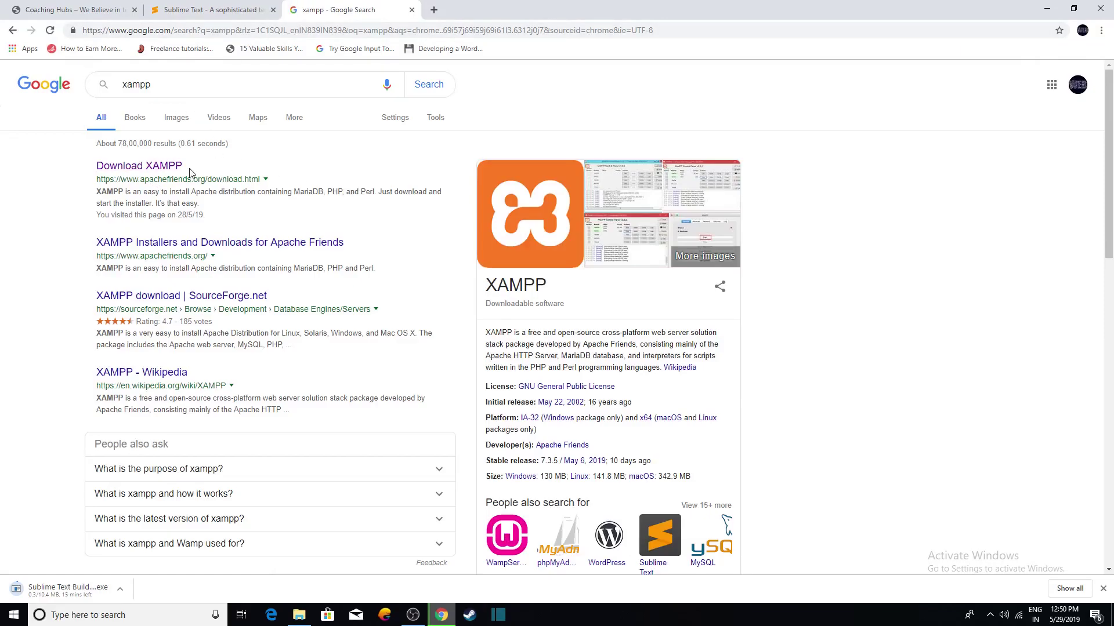
{"action": "left_click", "coordinate": [149, 168]}
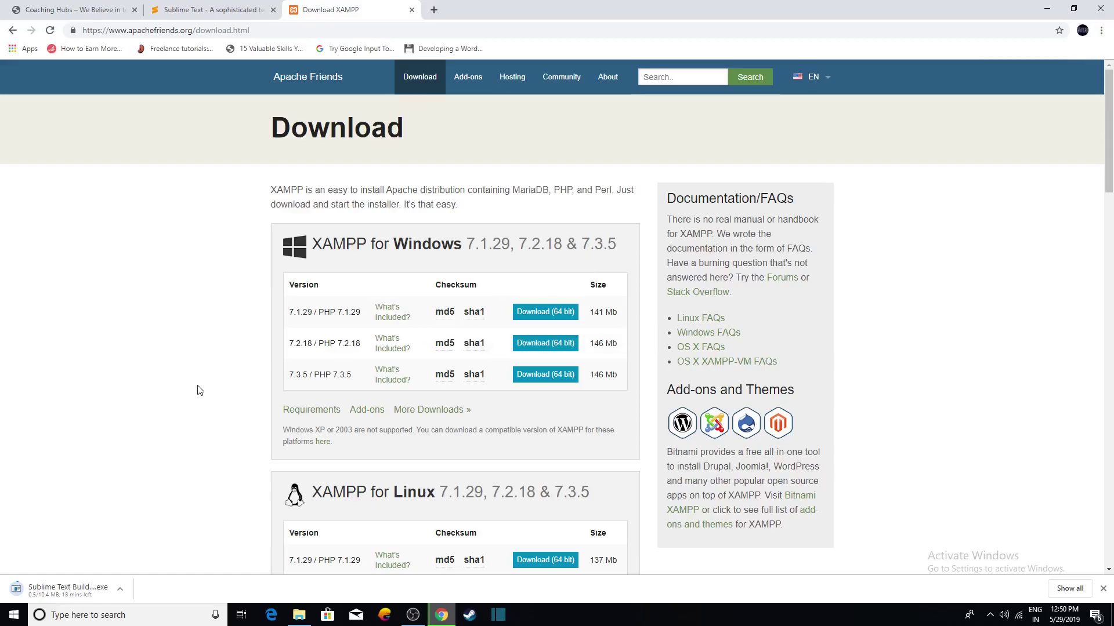
Locate the downloaded xampp-windows-x64-7.3.5-1-VC15-installer through the browser's download list and run it, minimizing its folder window
{"action": "left_click", "coordinate": [1101, 32]}
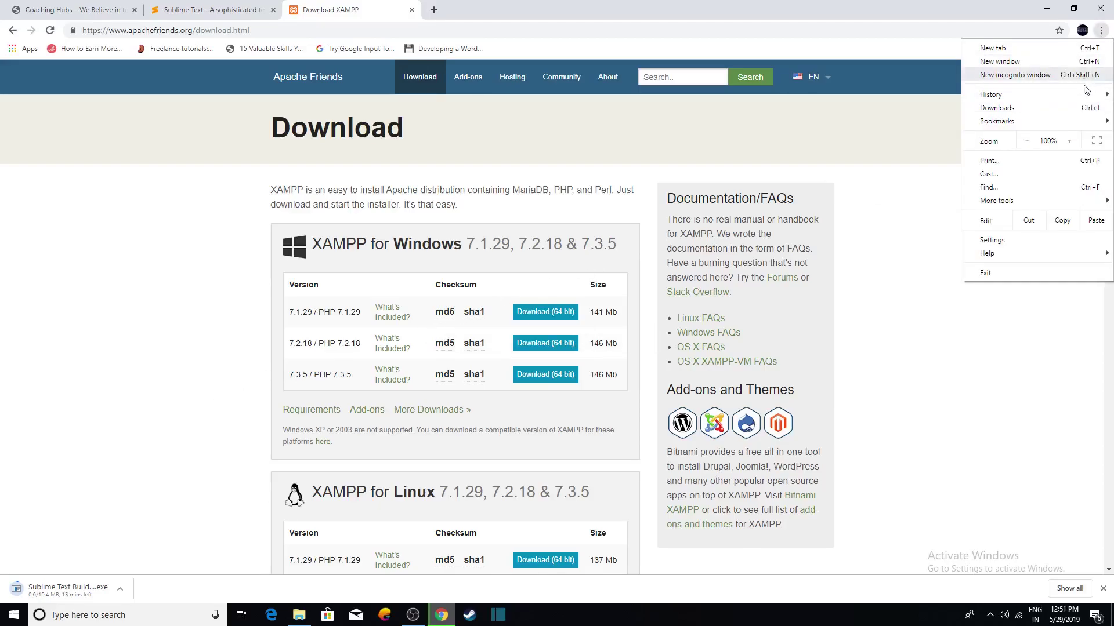
{"action": "left_click", "coordinate": [1085, 108]}
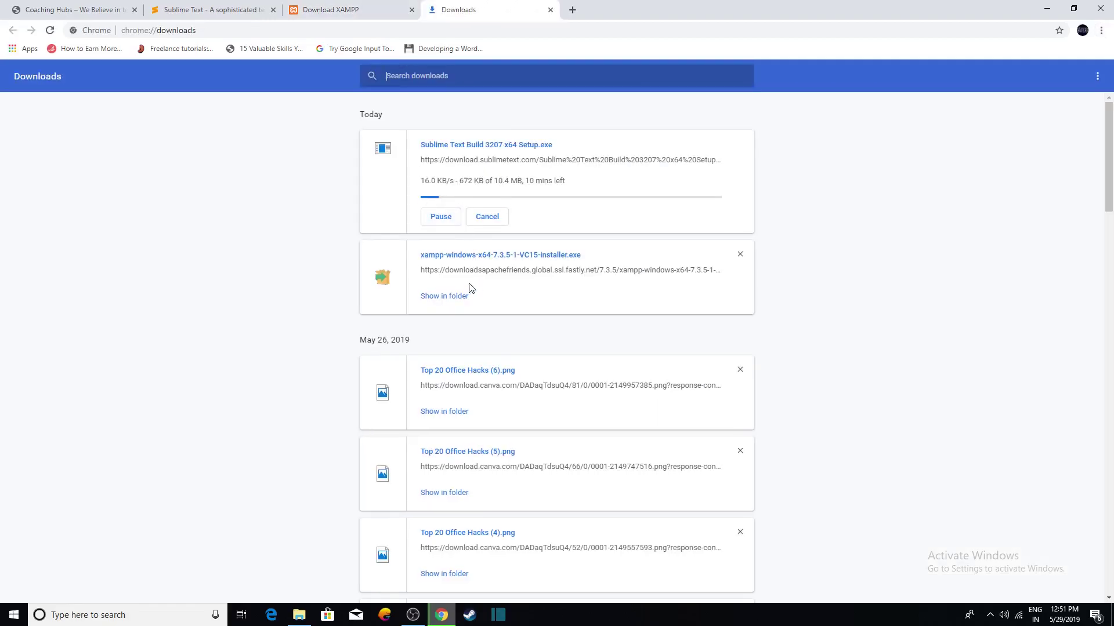
{"action": "left_click", "coordinate": [447, 297]}
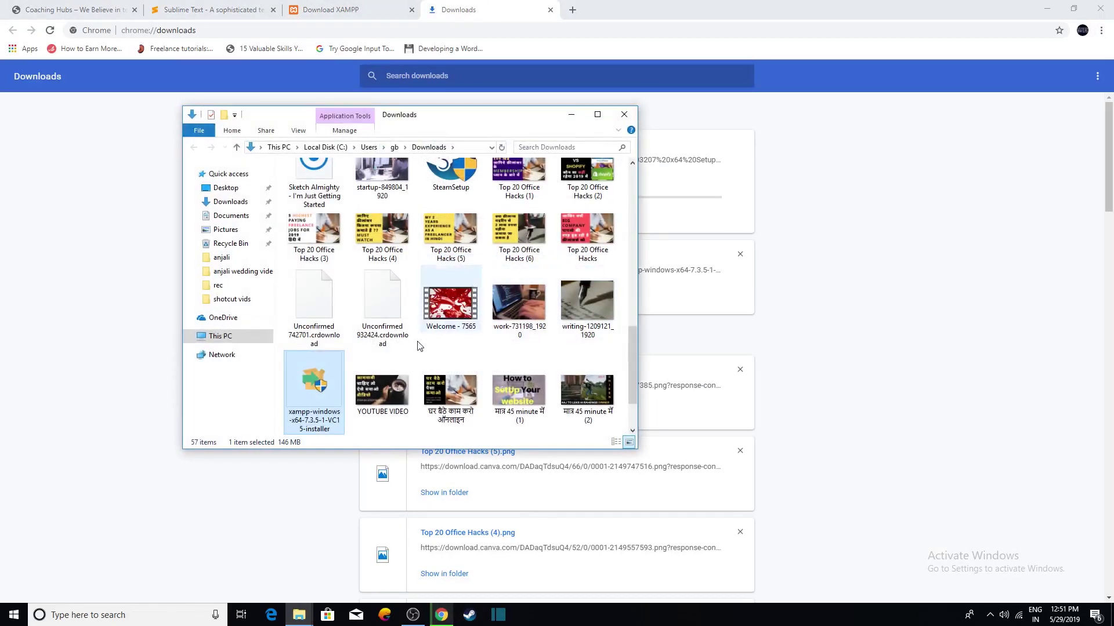
{"action": "double_click", "coordinate": [330, 384]}
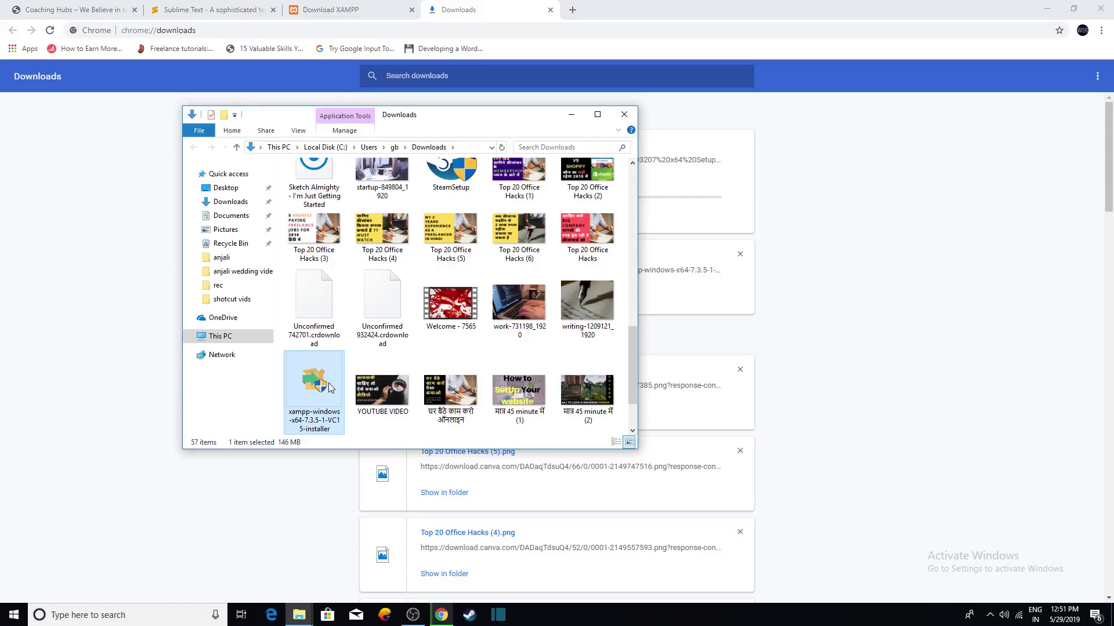
{"action": "left_click", "coordinate": [570, 119]}
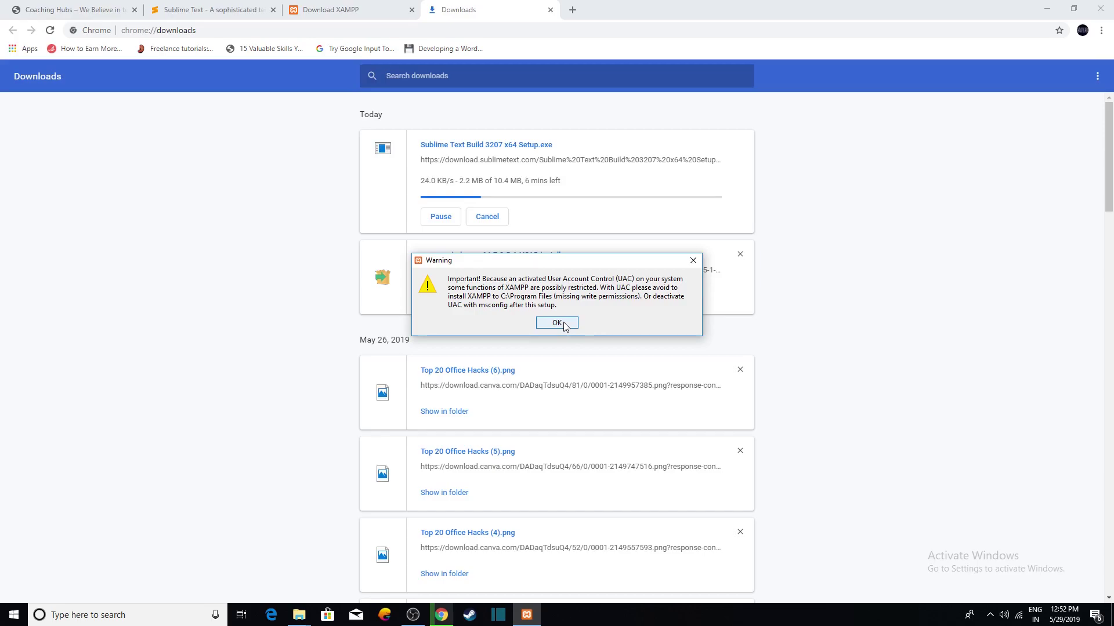
Accept the UAC warning and start installing XAMPP with all components selected and C:\xampp as the installation folder
{"action": "left_click", "coordinate": [557, 324]}
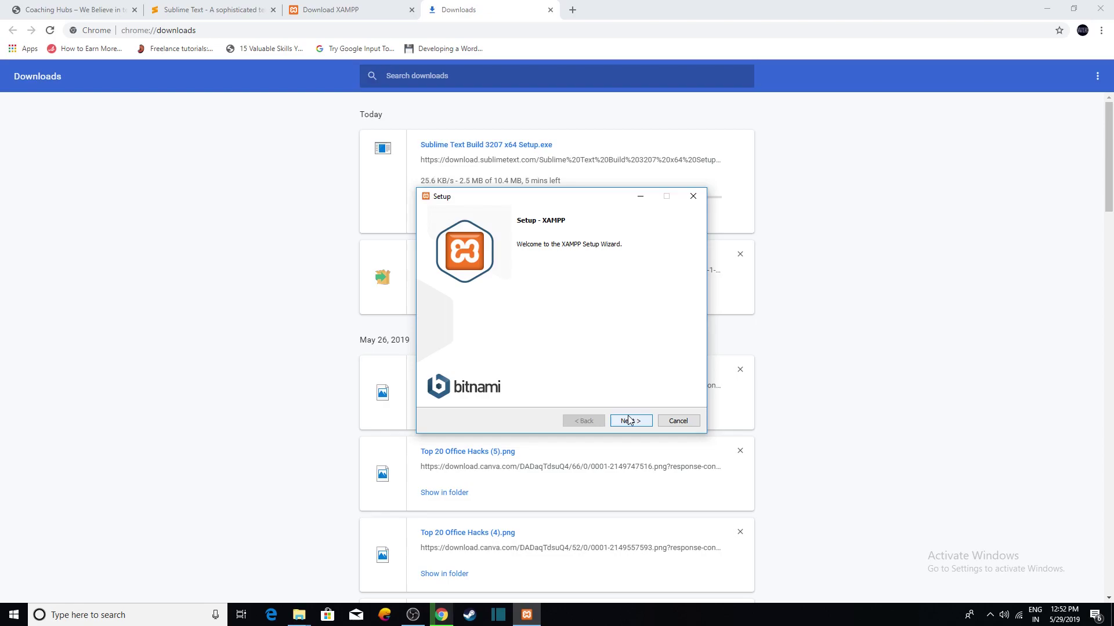
{"action": "left_click", "coordinate": [630, 420]}
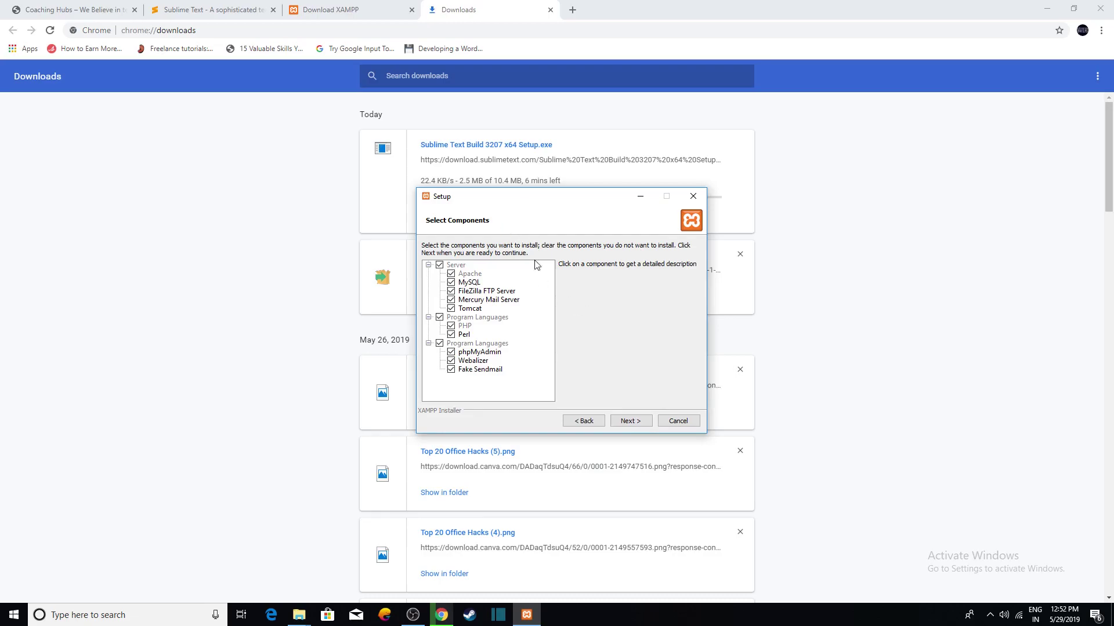
{"action": "left_click", "coordinate": [629, 420]}
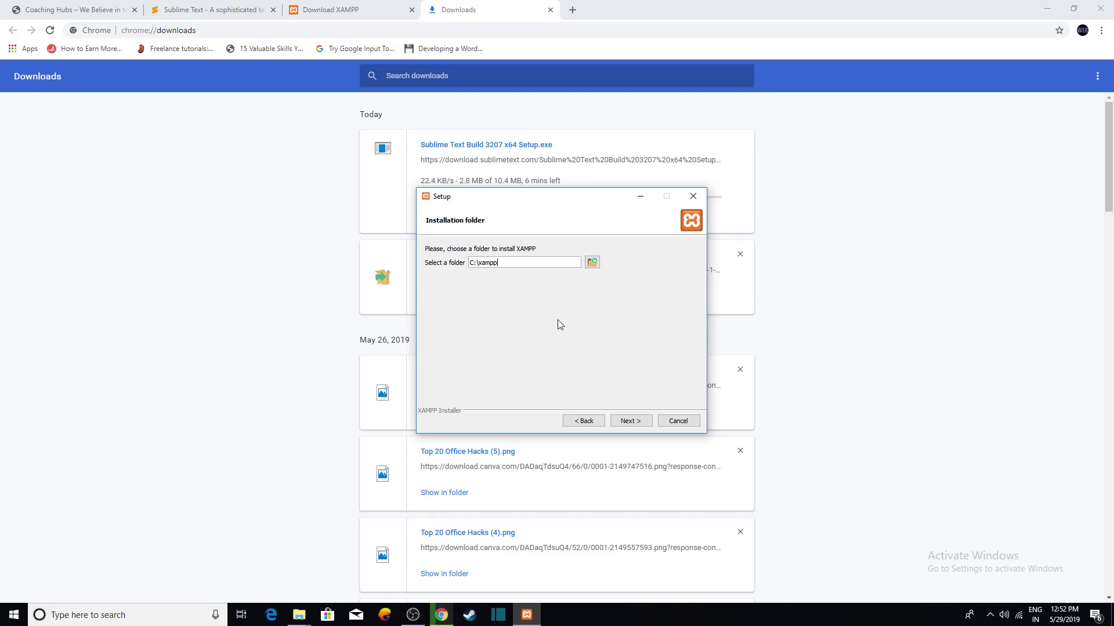
{"action": "left_click", "coordinate": [619, 416]}
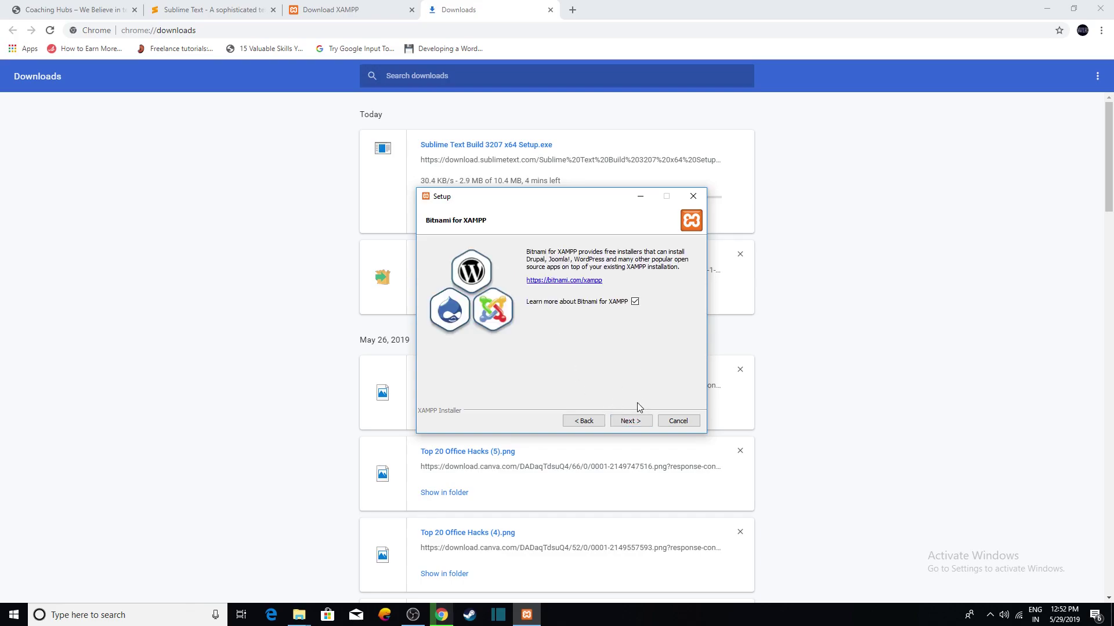
{"action": "left_click", "coordinate": [629, 421]}
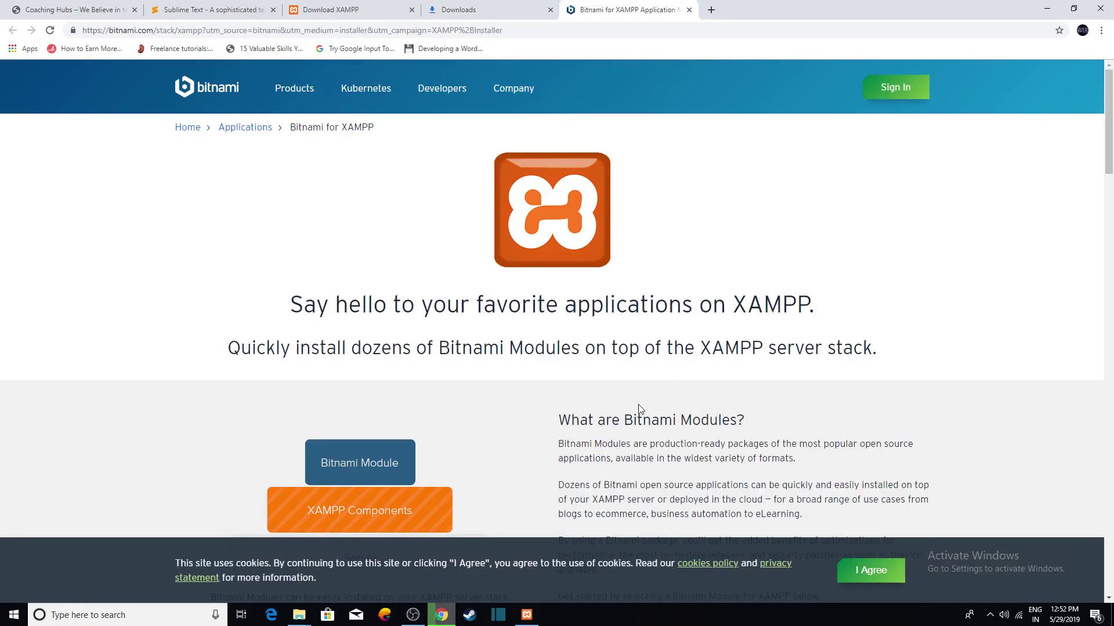
{"action": "left_click", "coordinate": [532, 624]}
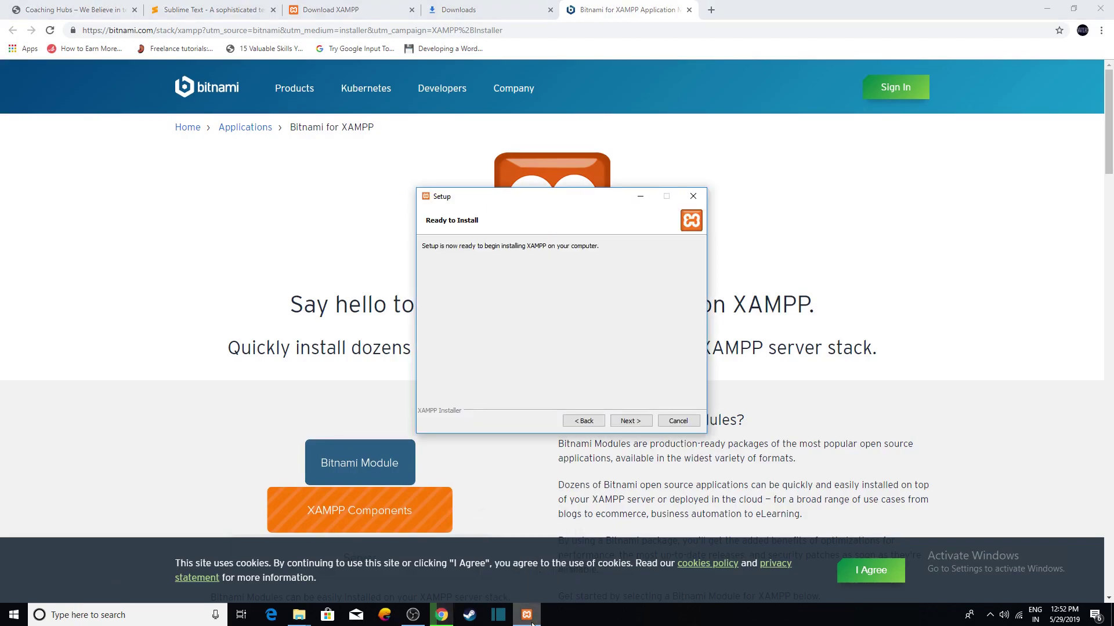
{"action": "left_click", "coordinate": [637, 424]}
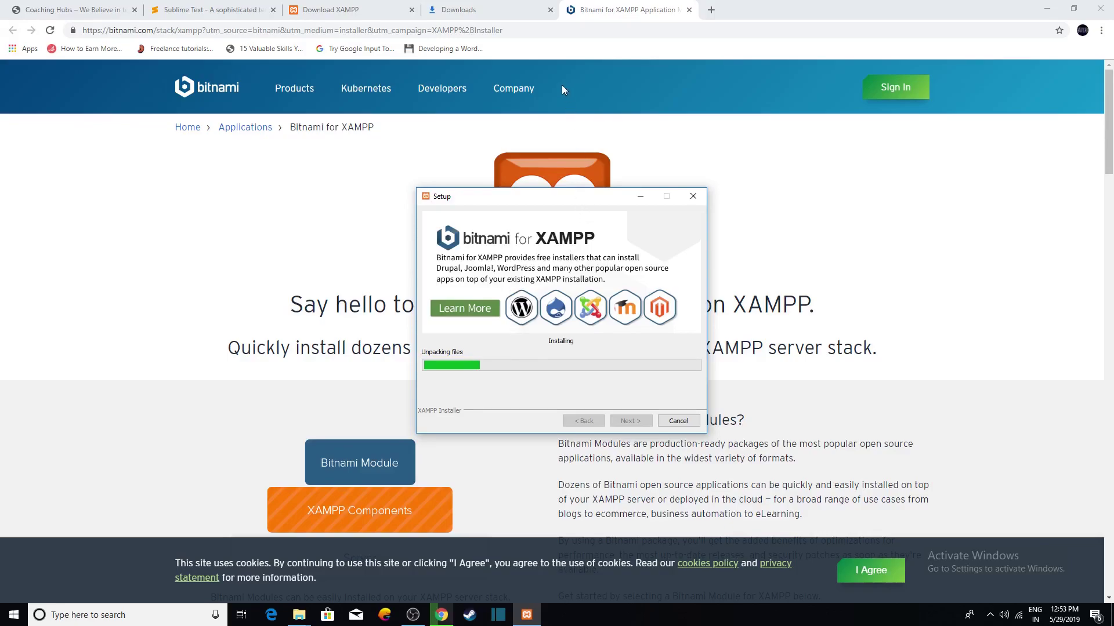
Check the progress of the Sublime Text download in the browser's download list
{"action": "left_click", "coordinate": [467, 6]}
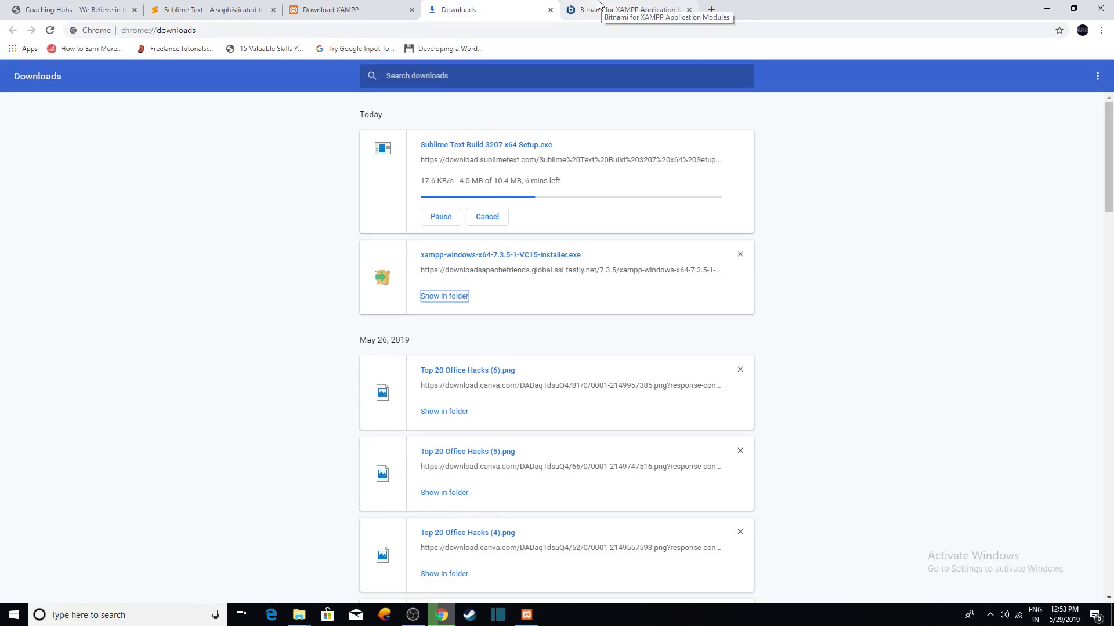
{"action": "left_click", "coordinate": [599, 4]}
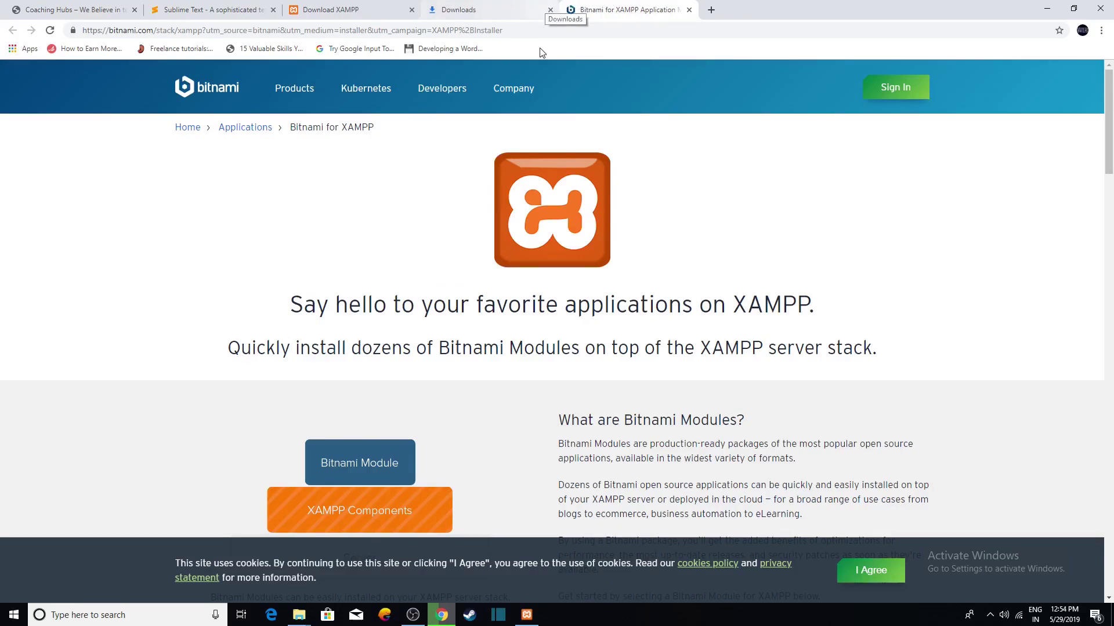
Finish the XAMPP setup with the Control Panel set to start in English, and close the Bitnami page
{"action": "left_click", "coordinate": [524, 615]}
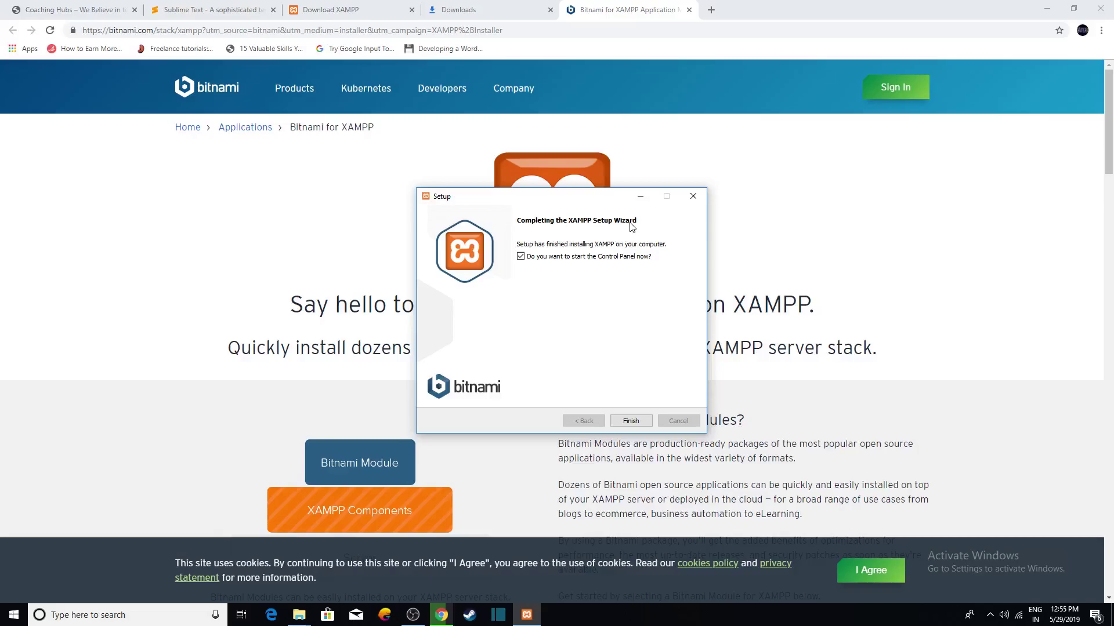
{"action": "left_click", "coordinate": [633, 422]}
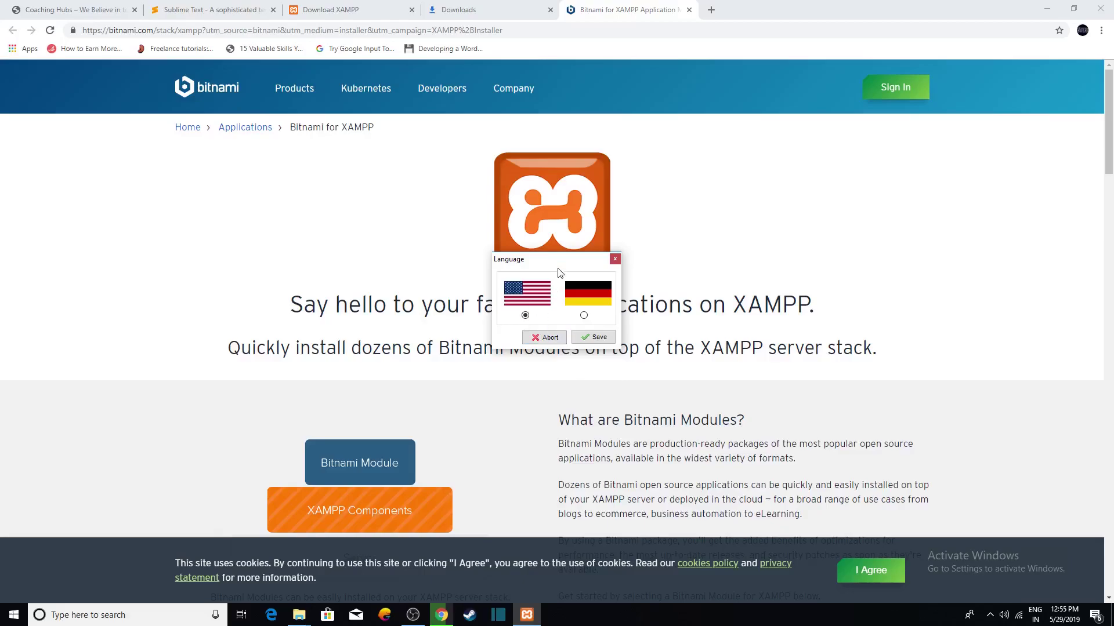
{"action": "left_click", "coordinate": [593, 337]}
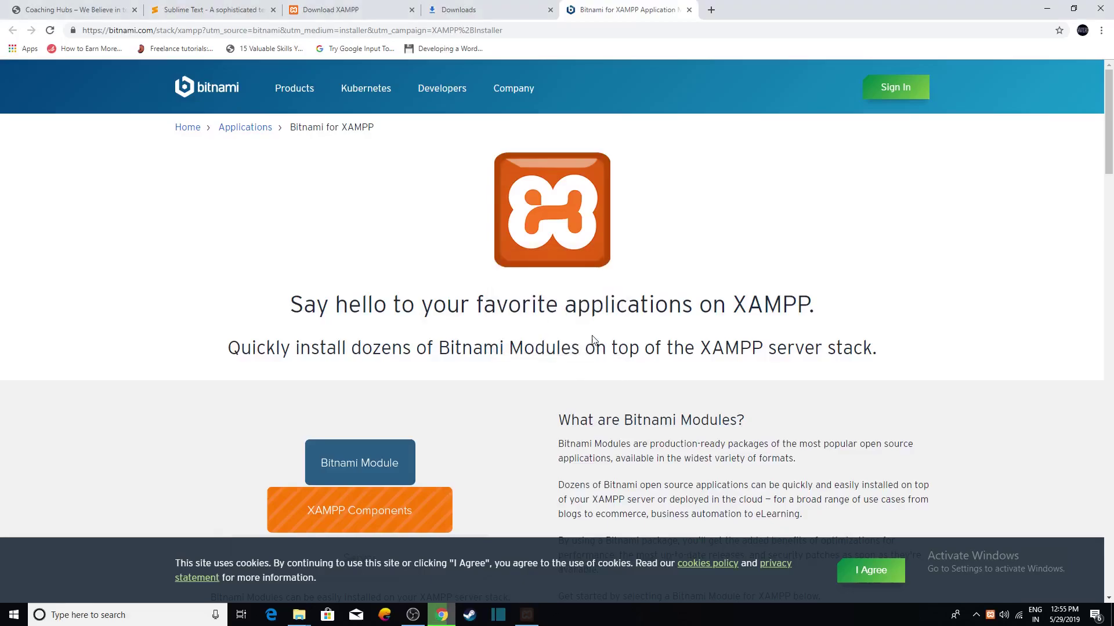
{"action": "left_click", "coordinate": [689, 10]}
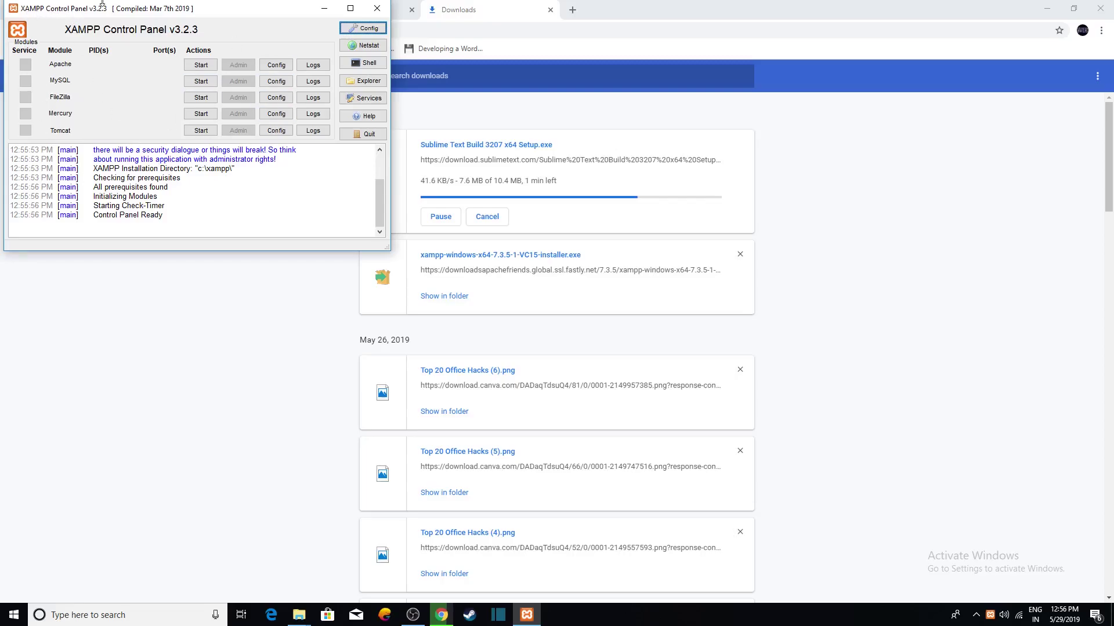
Move the XAMPP Control Panel window away from the screen corner and pin xampp-control to the taskbar
{"action": "left_click_drag", "start_coordinate": [198, 17], "coordinate": [402, 112]}
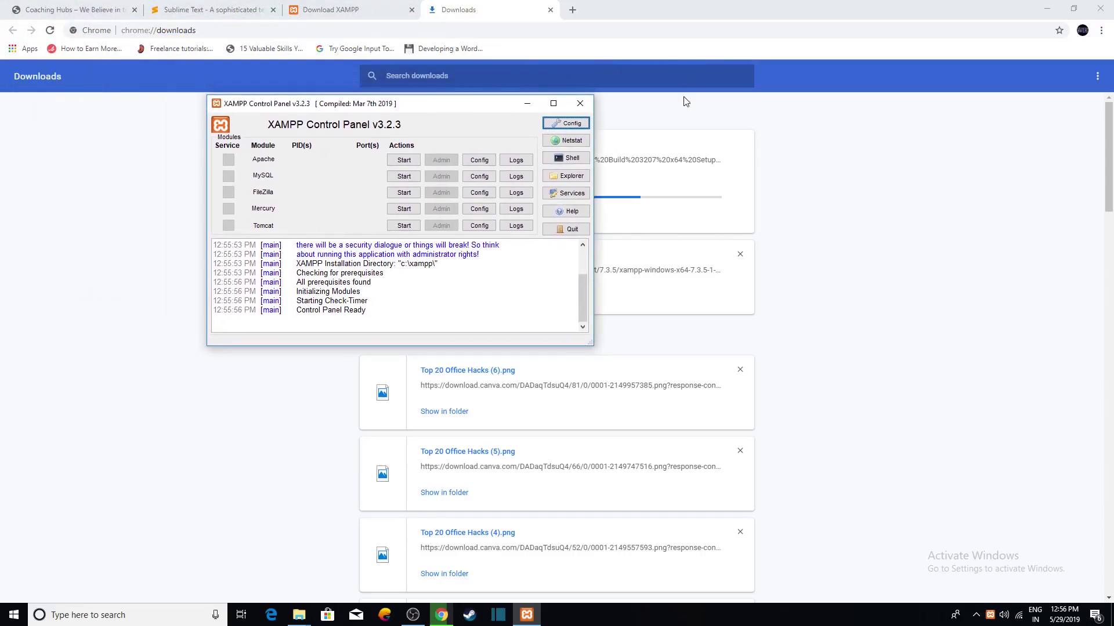
{"action": "left_click", "coordinate": [526, 617]}
{"action": "right_click", "coordinate": [526, 619]}
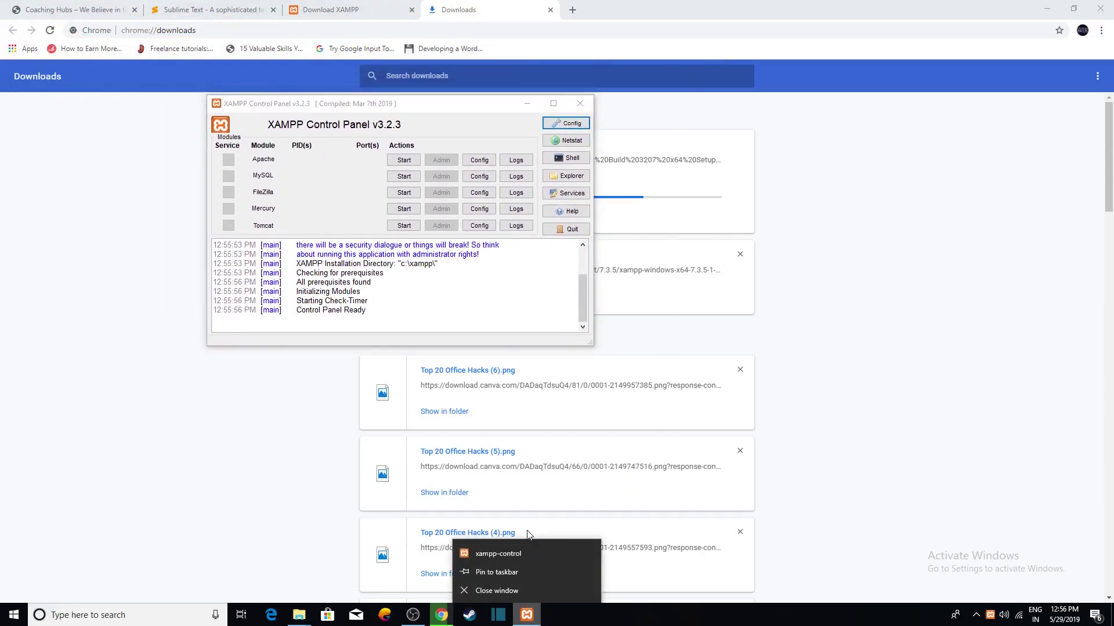
{"action": "left_click", "coordinate": [517, 573]}
{"action": "mouse_move", "coordinate": [529, 620]}
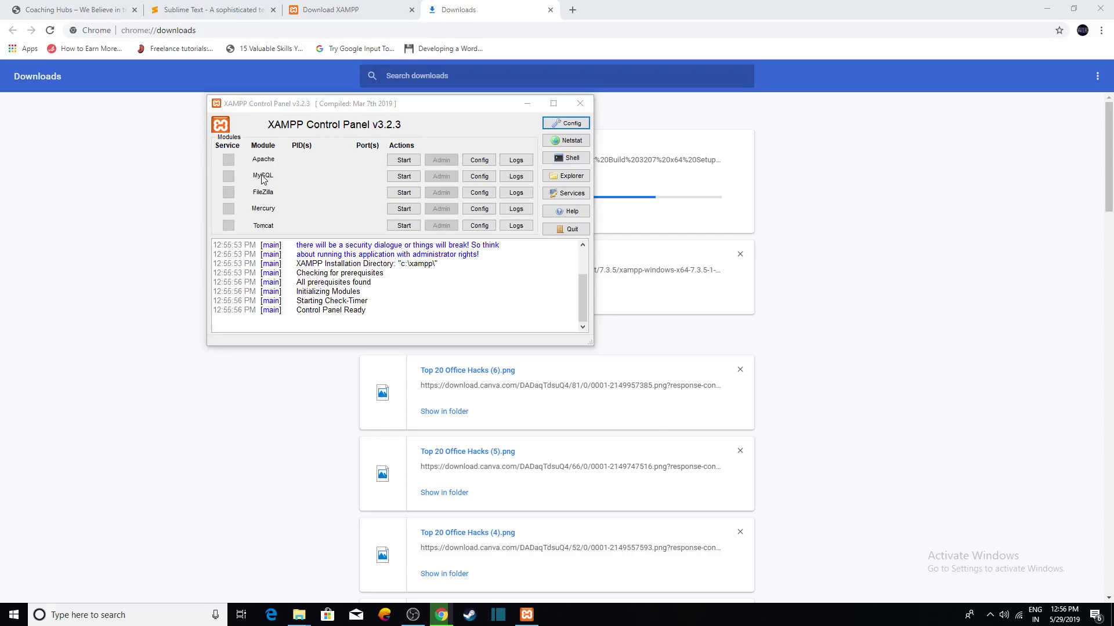
Start the Apache and MySQL modules in XAMPP and minimize the Control Panel
{"action": "left_click", "coordinate": [398, 163]}
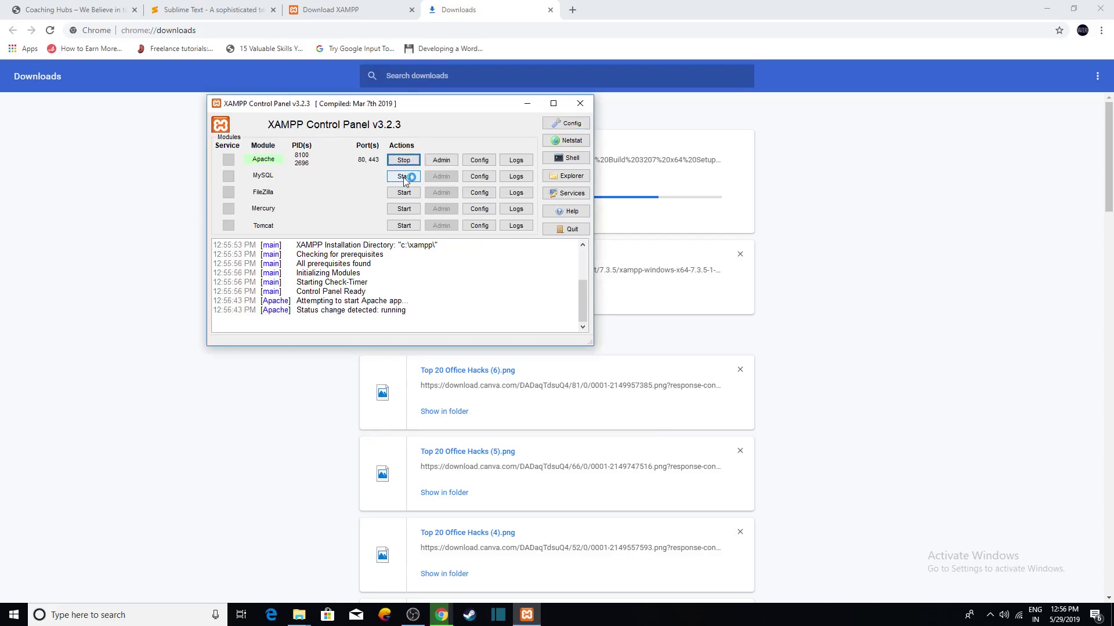
{"action": "left_click", "coordinate": [404, 177]}
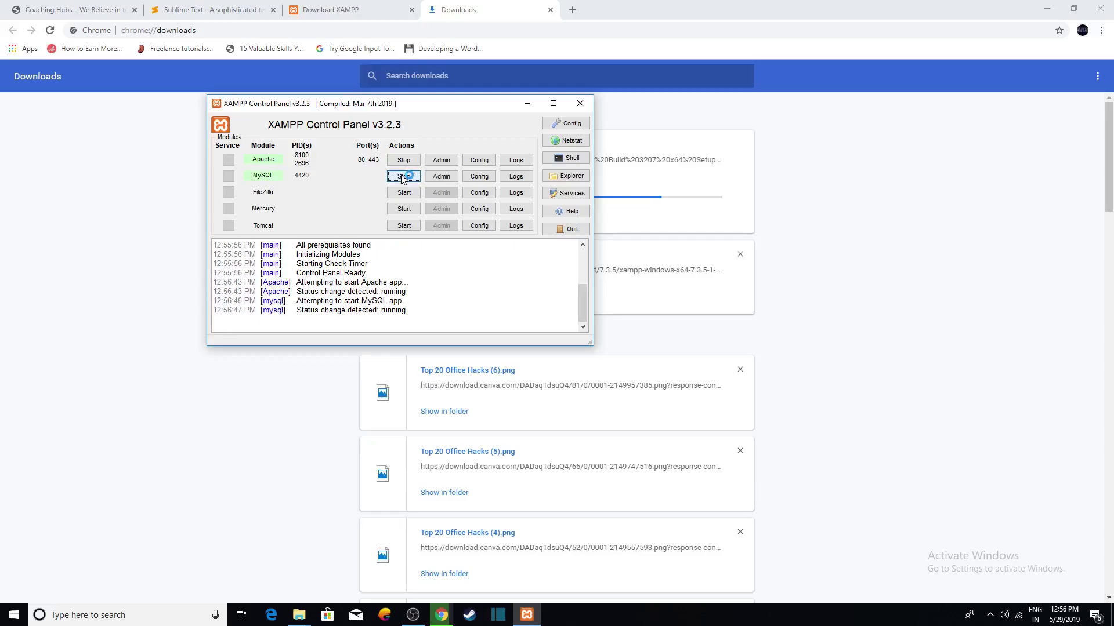
{"action": "left_click", "coordinate": [629, 410]}
{"action": "left_click", "coordinate": [626, 410]}
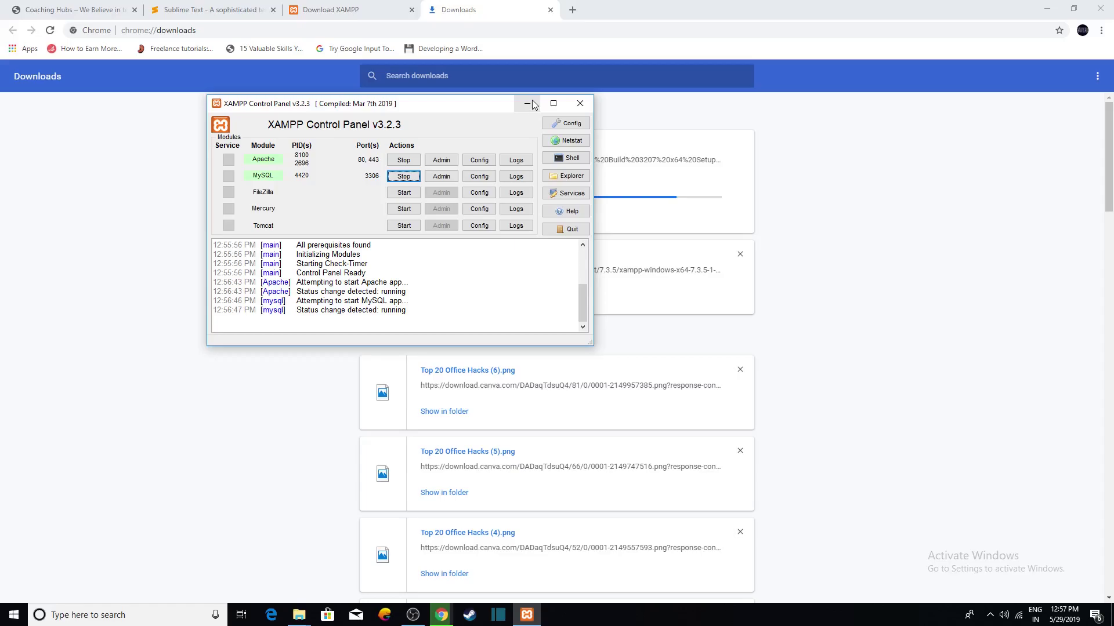
{"action": "left_click", "coordinate": [527, 104]}
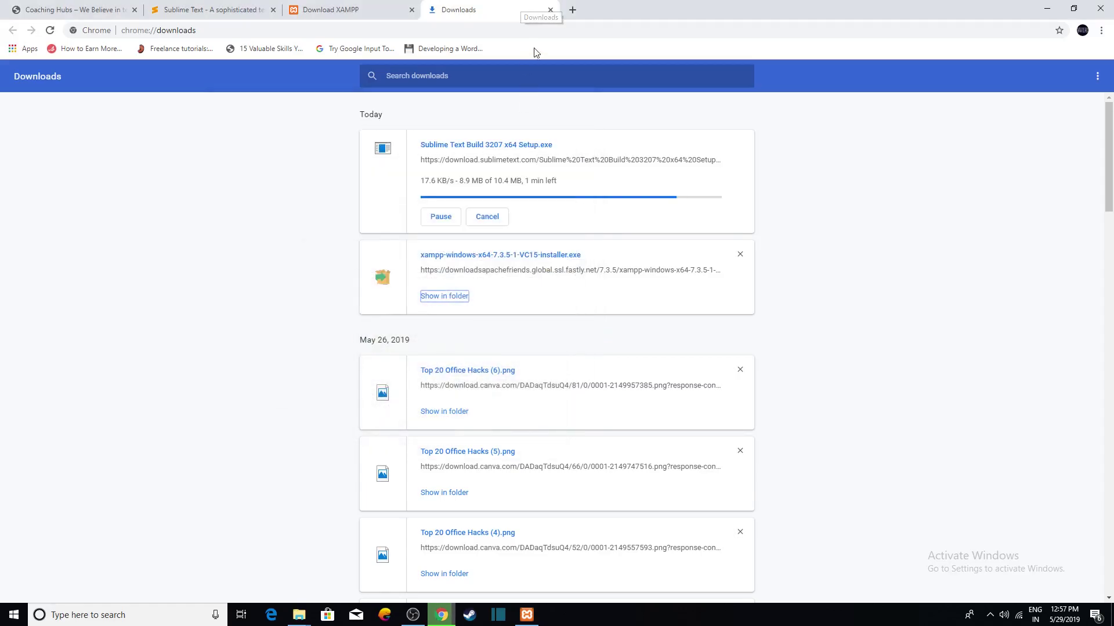
Close the browser's downloads page and load localhost in a new tab
{"action": "left_click", "coordinate": [550, 10]}
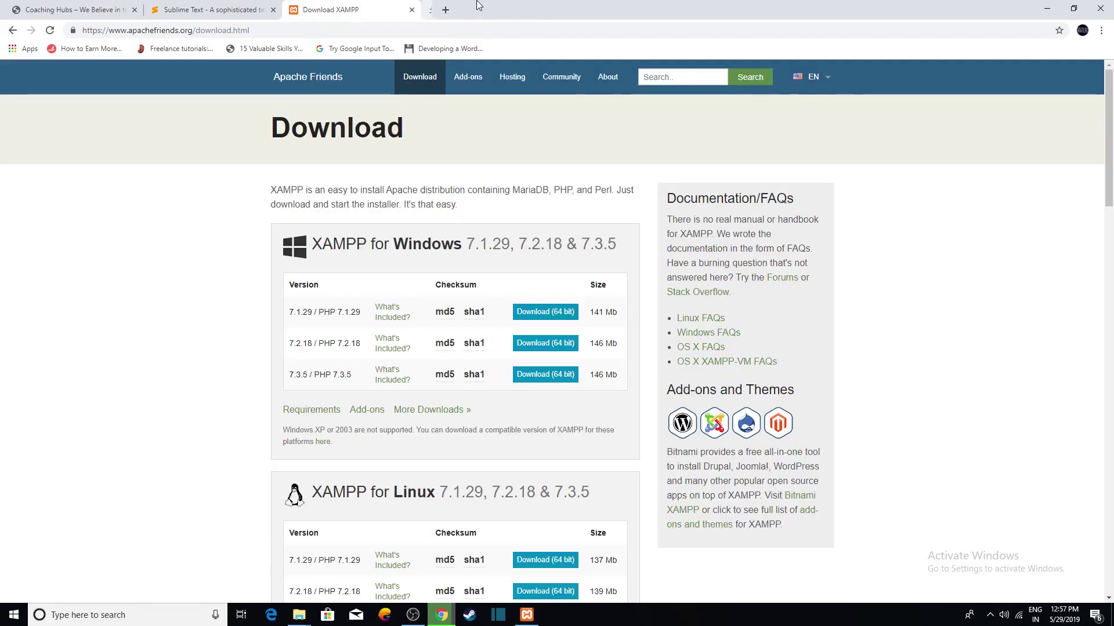
{"action": "left_click", "coordinate": [436, 10]}
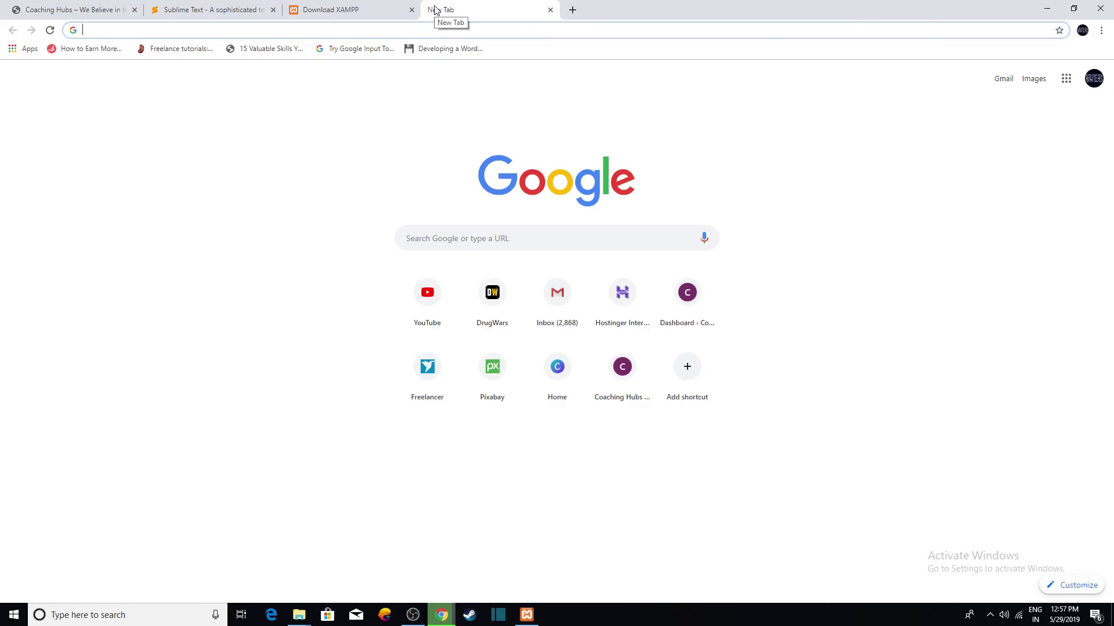
{"action": "type", "text": "lo"}
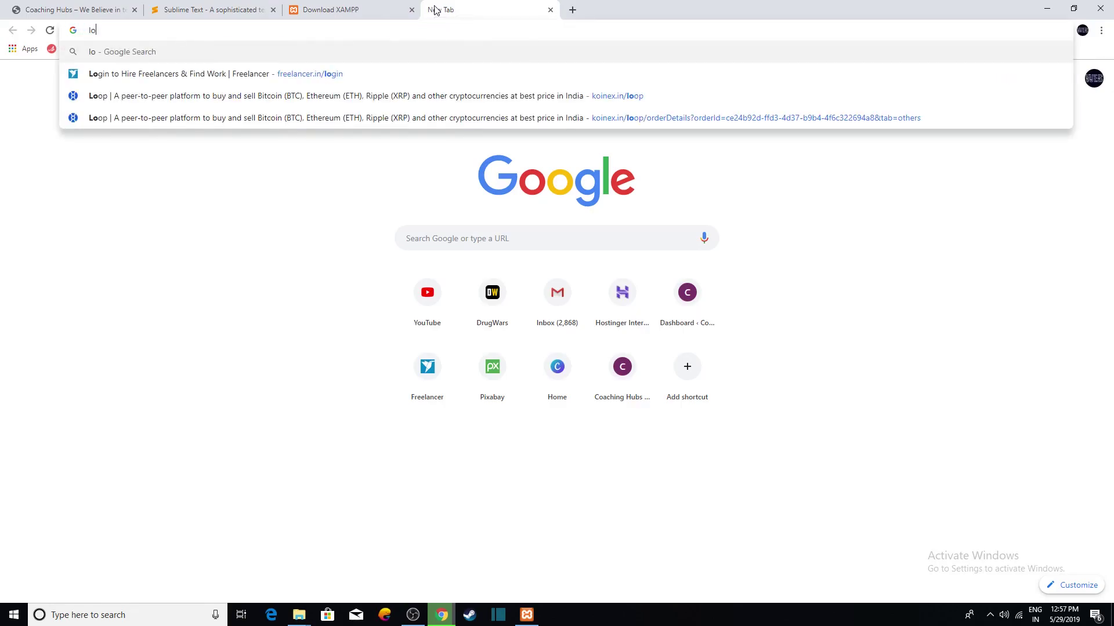
{"action": "type", "text": "calhost"}
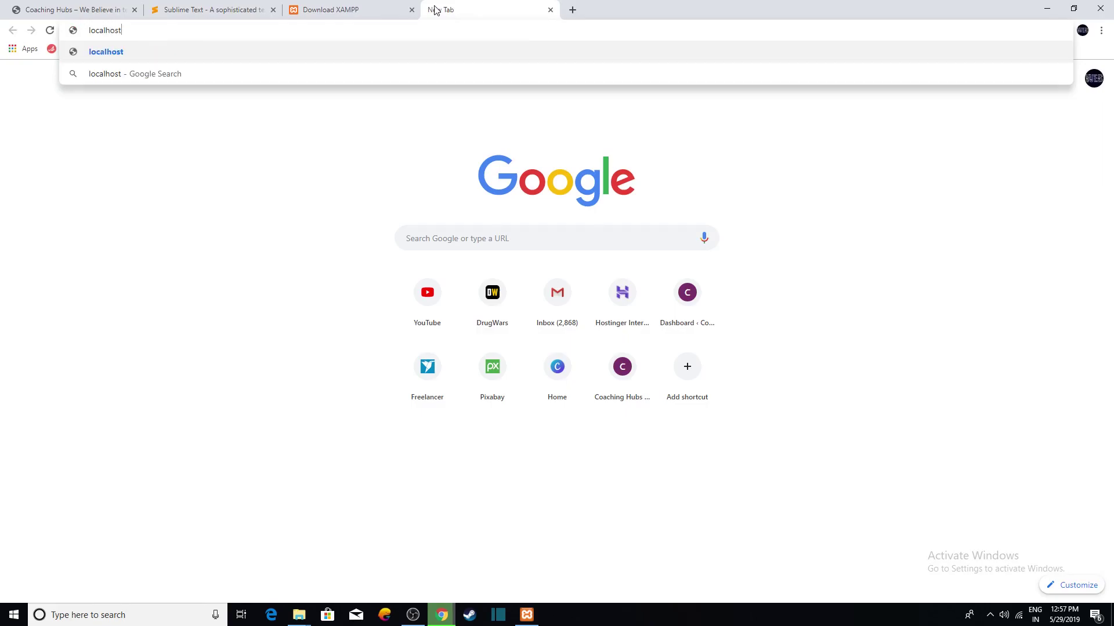
{"action": "key", "text": "Return"}
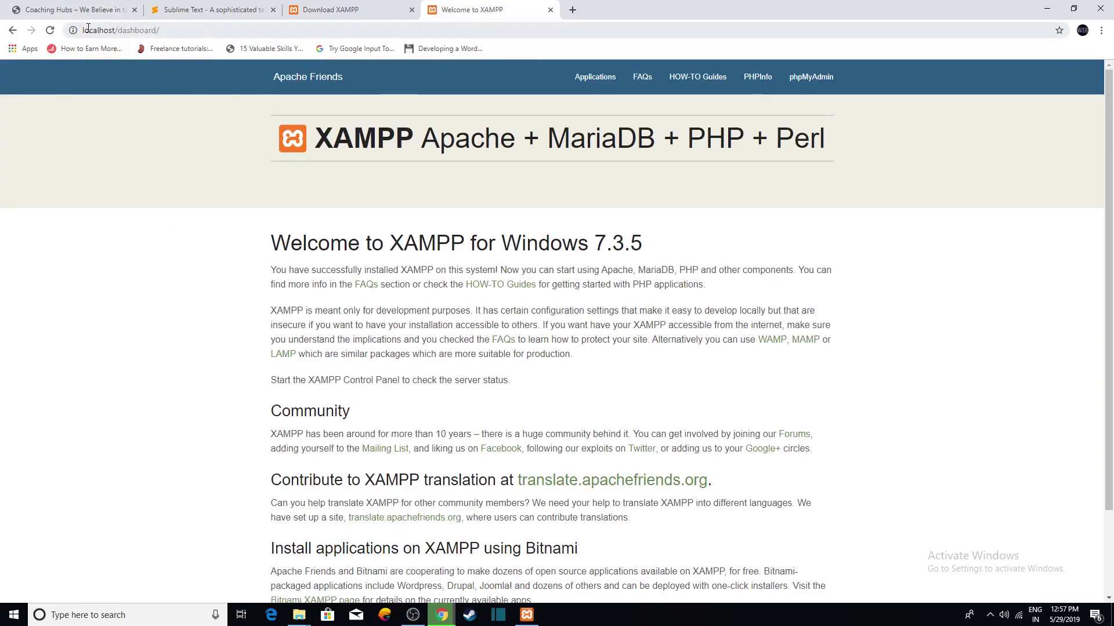
Look over the XAMPP dashboard, view its phpMyAdmin page, and return to the dashboard address
{"action": "left_click", "coordinate": [110, 30]}
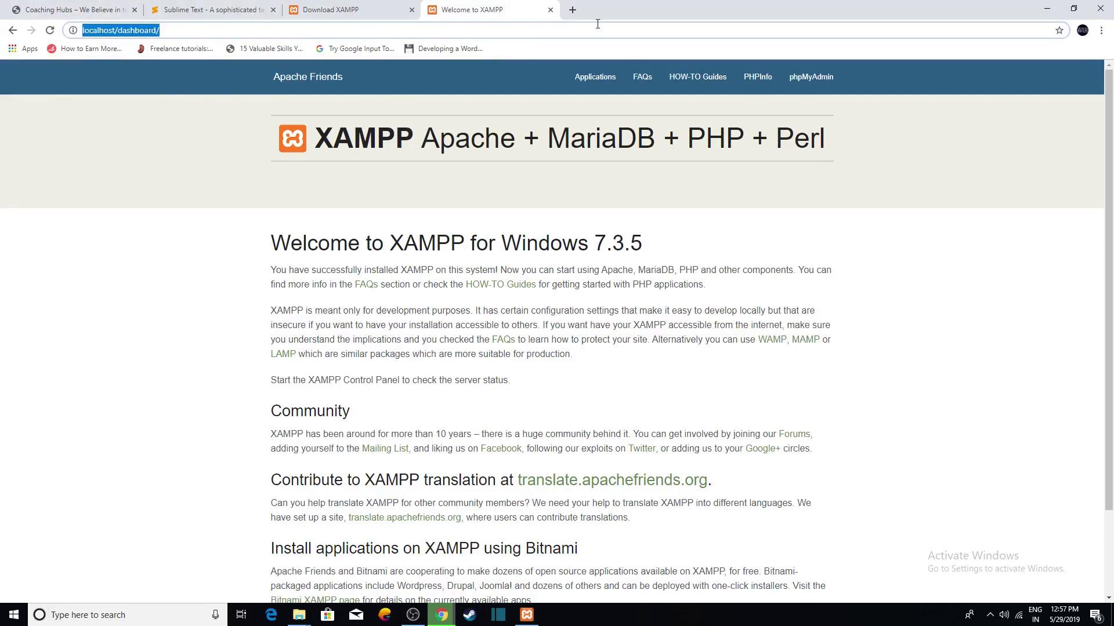
{"action": "scroll", "coordinate": [591, 227], "scroll_direction": "down", "scroll_amount": 2}
{"action": "scroll", "coordinate": [593, 230], "scroll_direction": "up", "scroll_amount": 2}
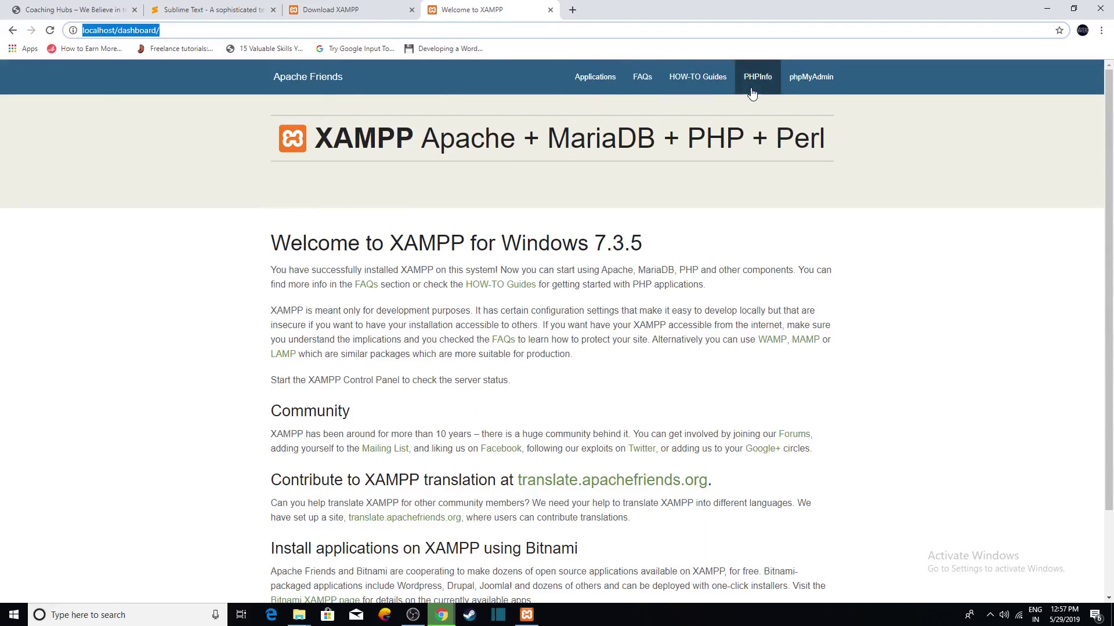
{"action": "left_click", "coordinate": [808, 80]}
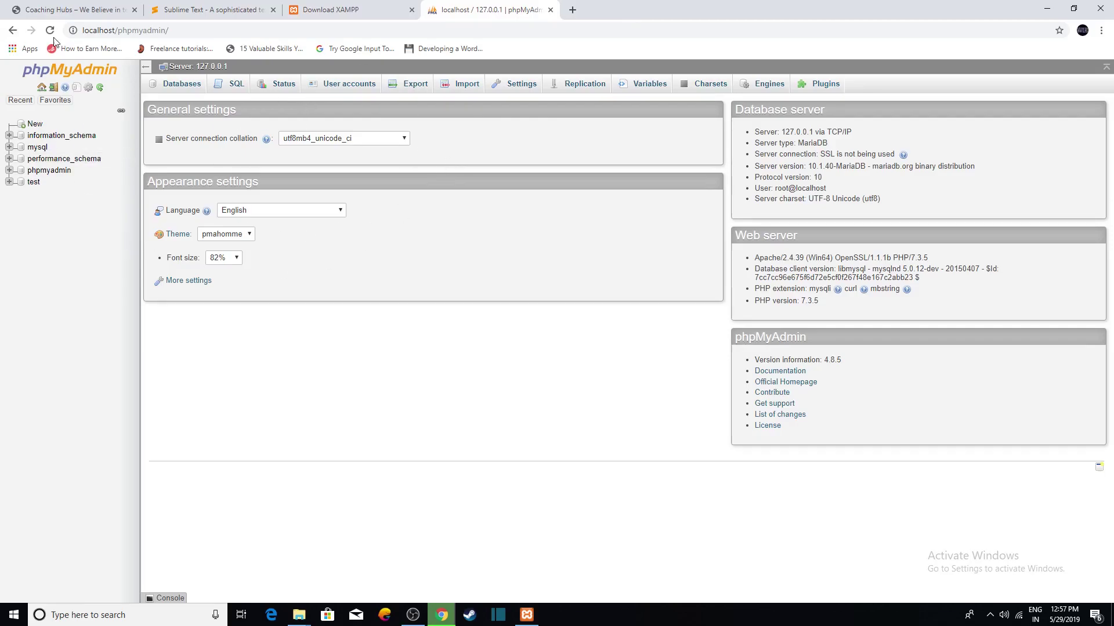
{"action": "left_click", "coordinate": [12, 30]}
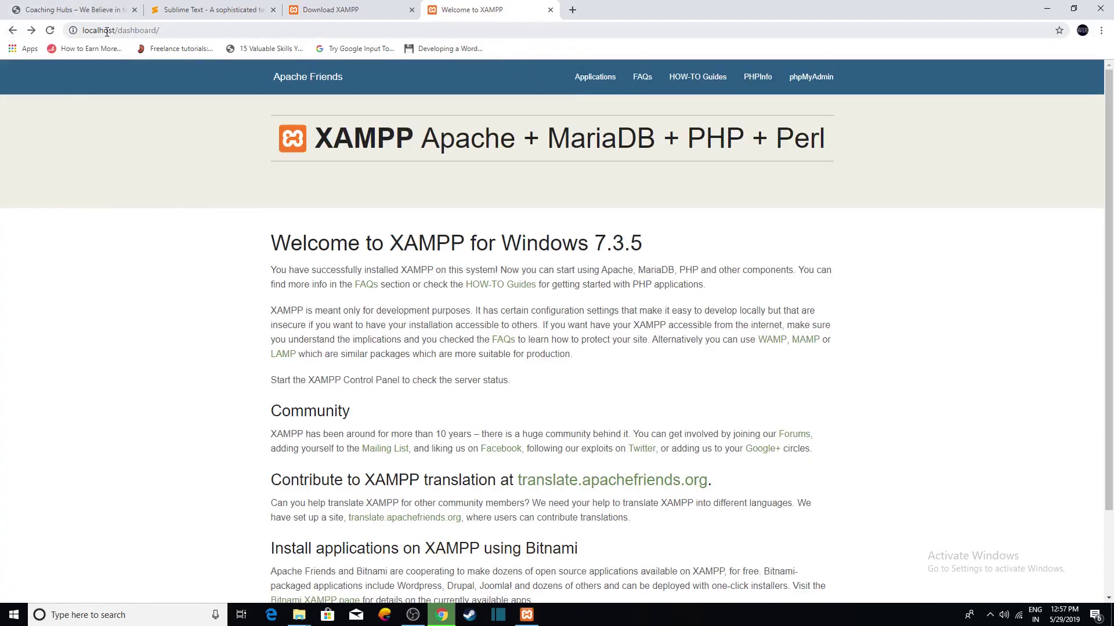
{"action": "left_click_drag", "start_coordinate": [116, 33], "coordinate": [177, 21]}
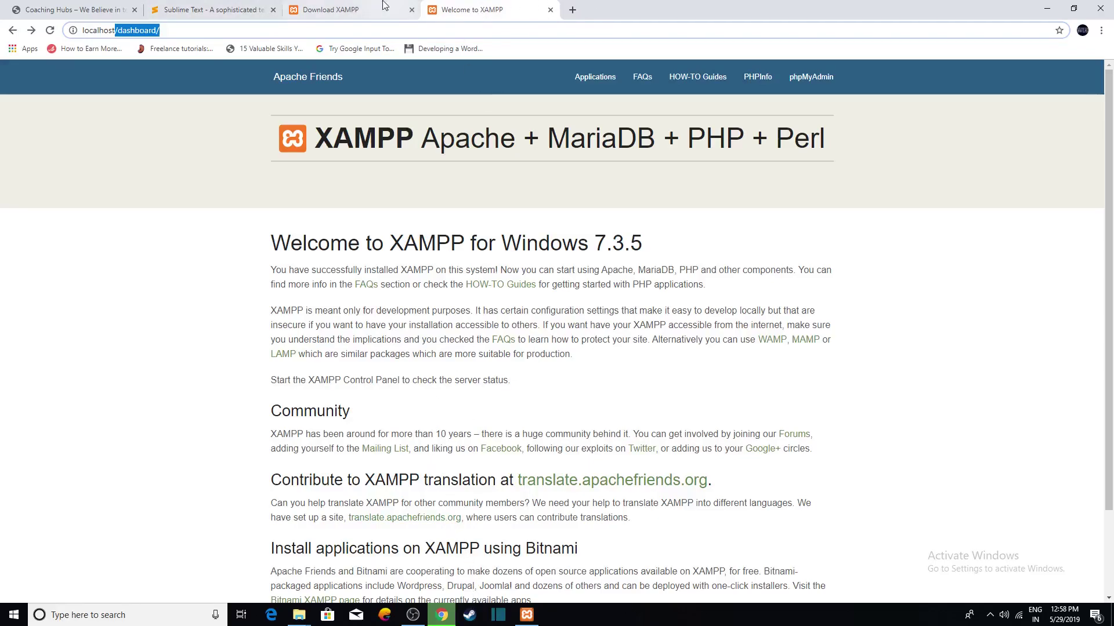
Locate the downloaded Sublime Text Build 3207 x64 Setup.exe through the browser's download list and launch it
{"action": "left_click", "coordinate": [219, 5]}
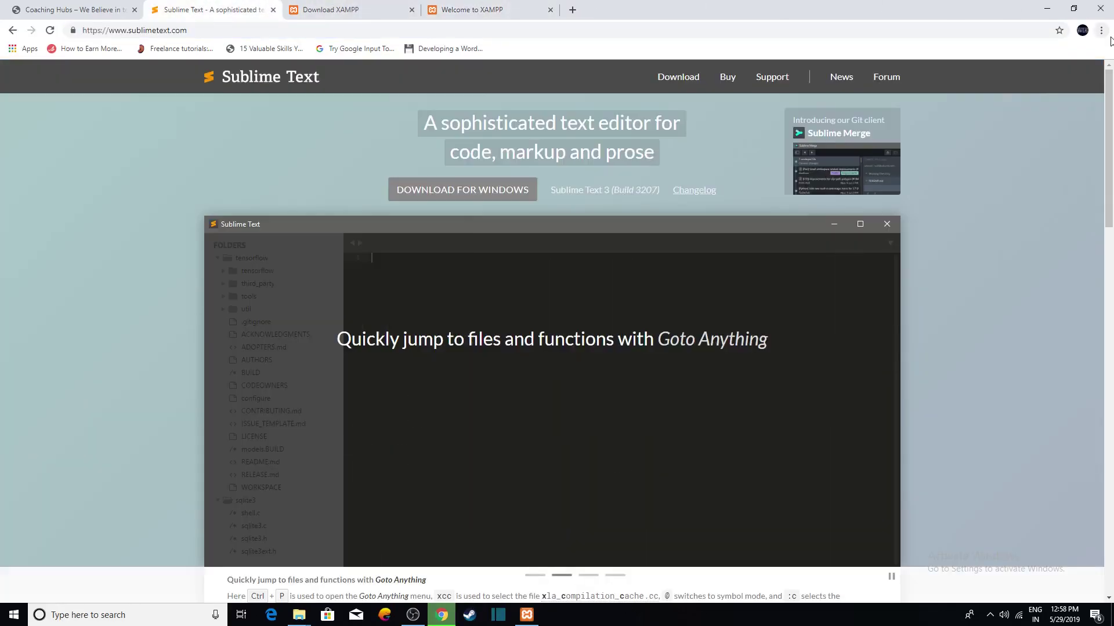
{"action": "left_click", "coordinate": [1101, 30]}
{"action": "left_click", "coordinate": [1070, 109]}
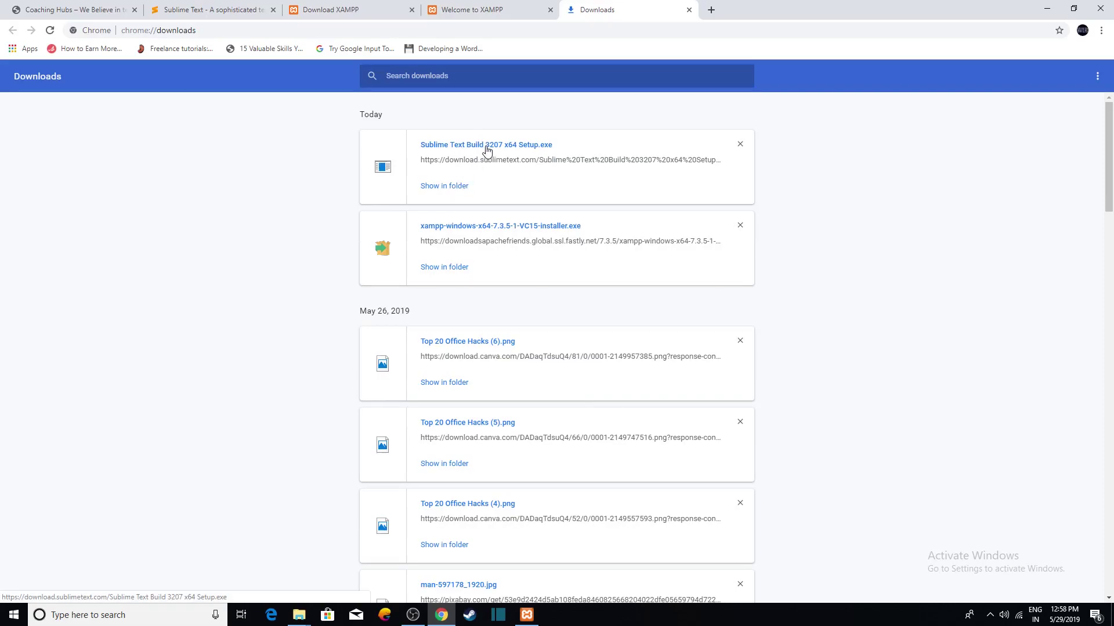
{"action": "left_click", "coordinate": [461, 185]}
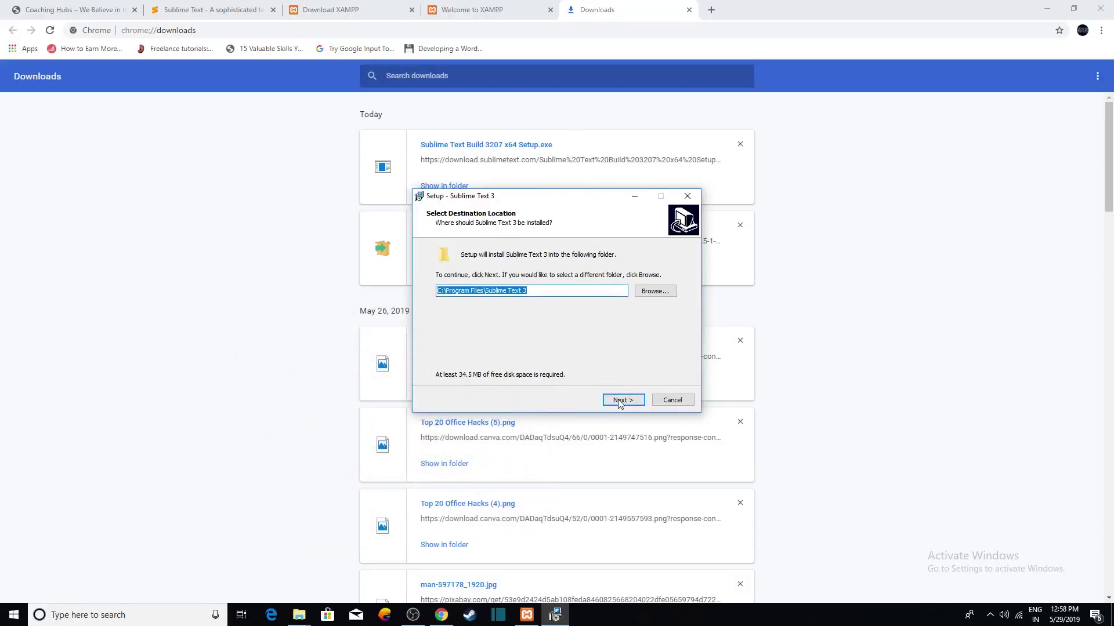
Install Sublime Text 3 into C:\Program Files\Sublime Text 3 without the explorer context menu option, and close the browser
{"action": "left_click", "coordinate": [619, 399]}
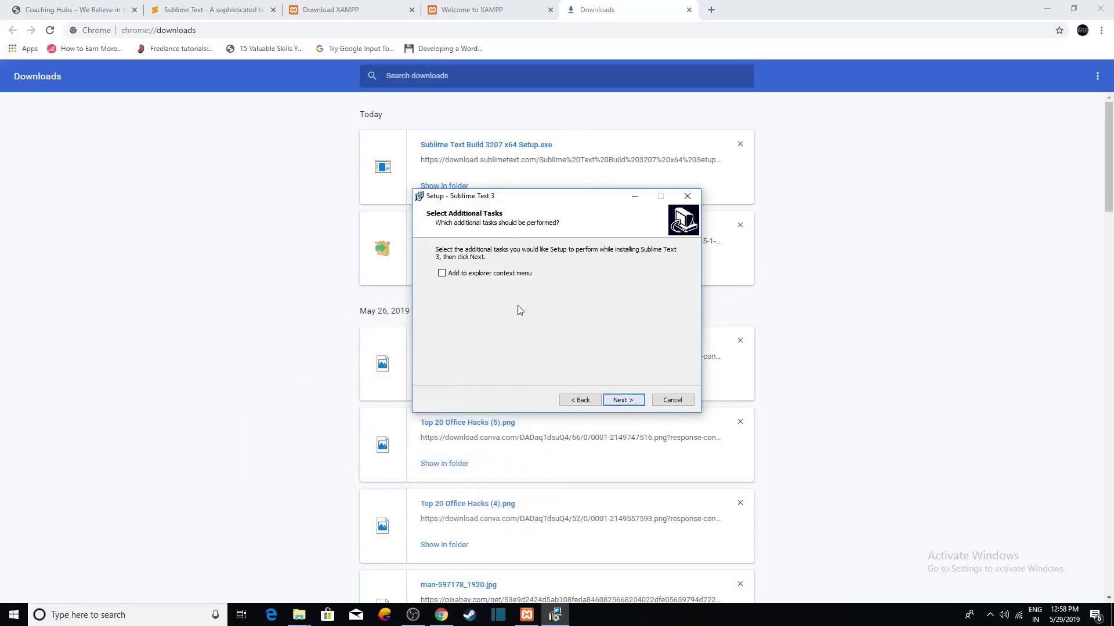
{"action": "left_click", "coordinate": [617, 400]}
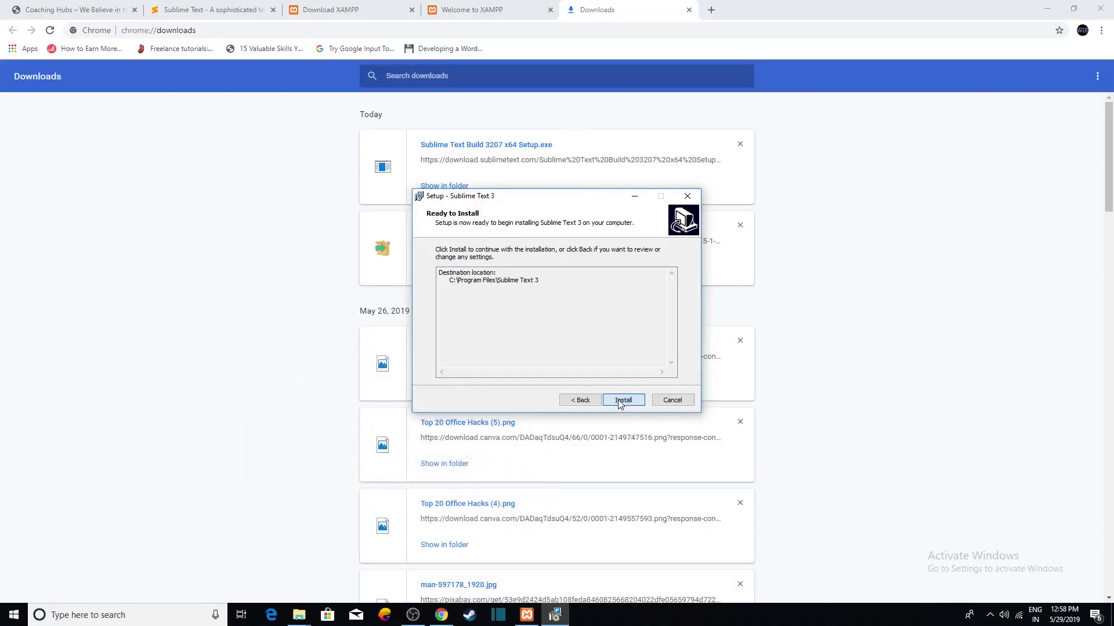
{"action": "left_click", "coordinate": [618, 401]}
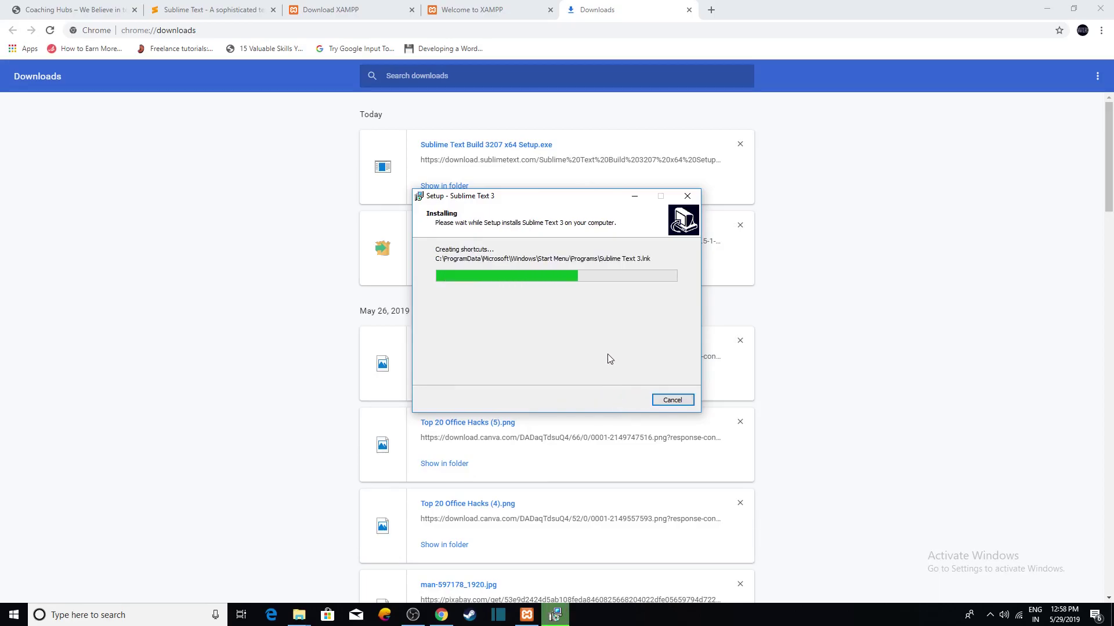
{"action": "left_click", "coordinate": [625, 405]}
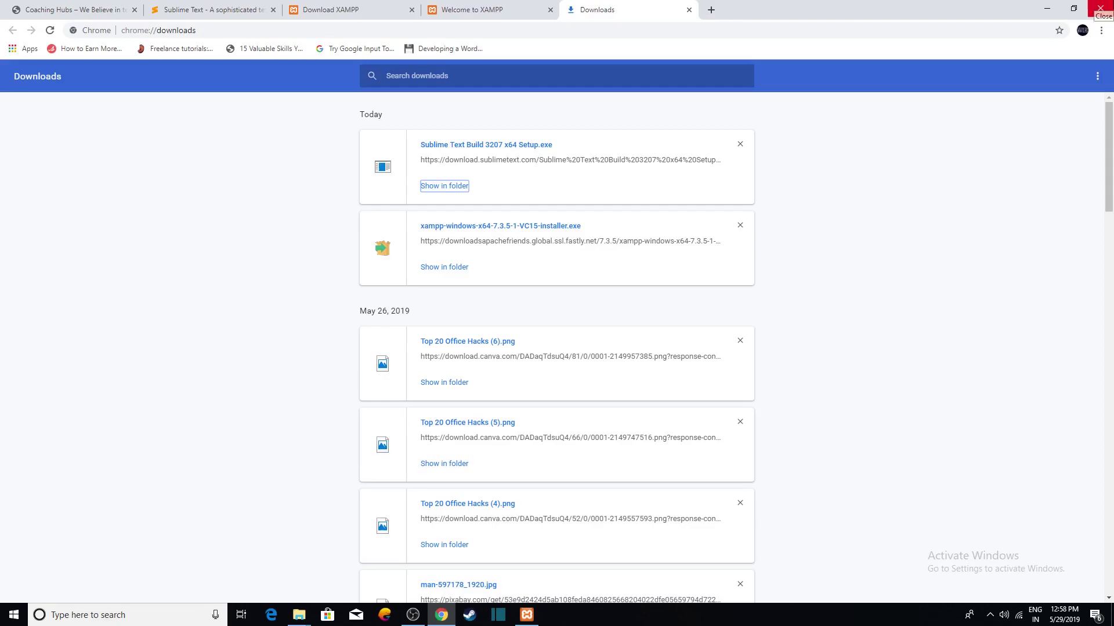
{"action": "left_click", "coordinate": [1100, 9]}
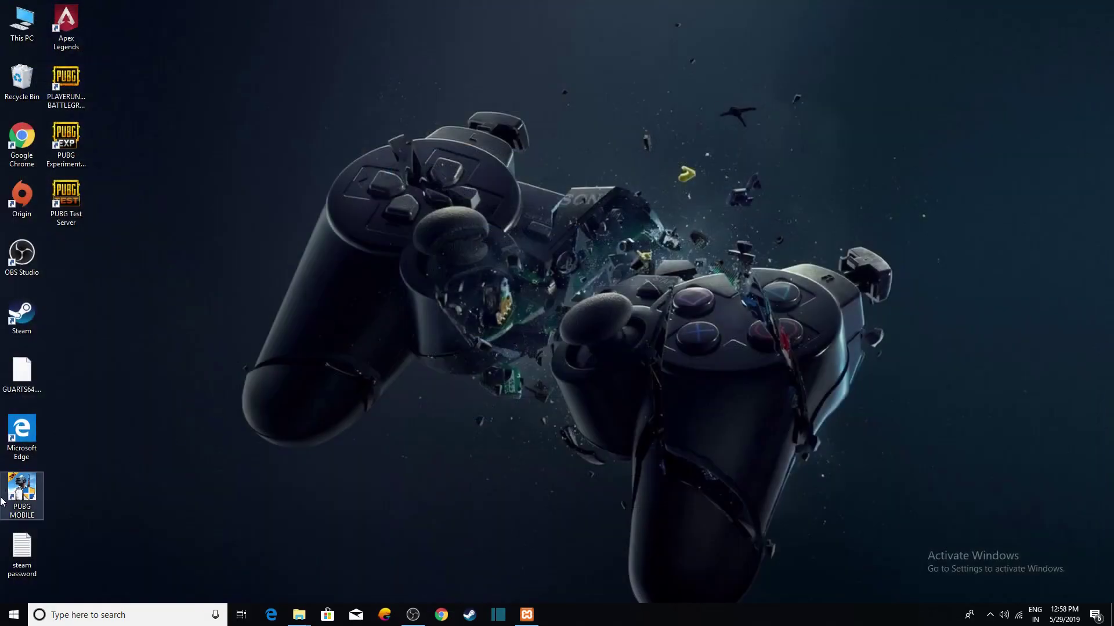
Launch Sublime Text 3 in a maximized window and pin it to the taskbar
{"action": "left_click", "coordinate": [14, 615]}
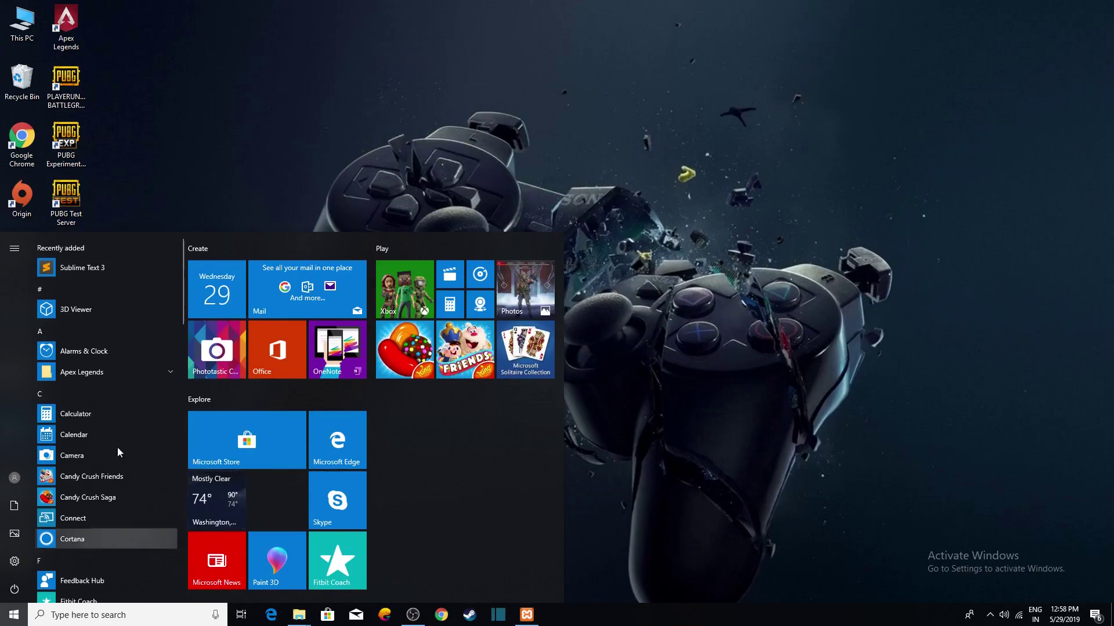
{"action": "left_click", "coordinate": [99, 271]}
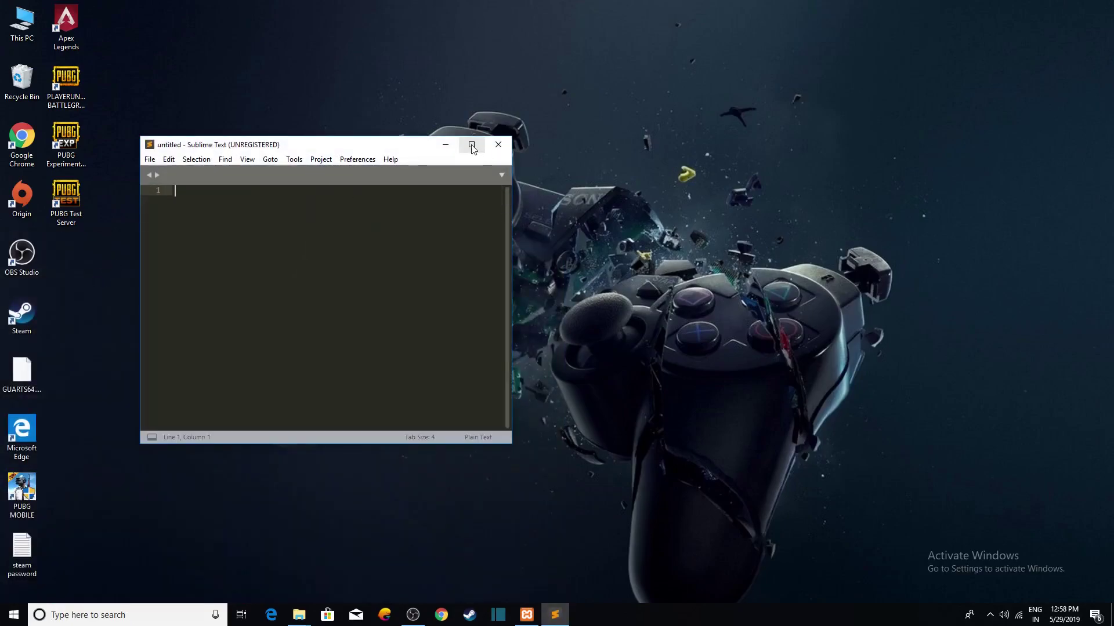
{"action": "left_click", "coordinate": [471, 145]}
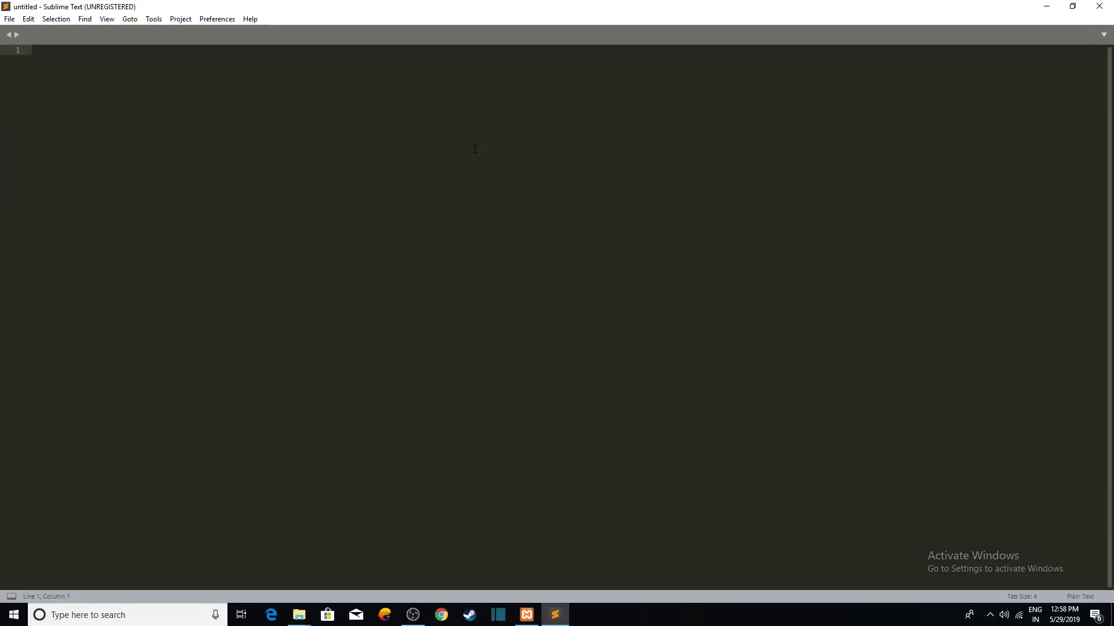
{"action": "right_click", "coordinate": [555, 615]}
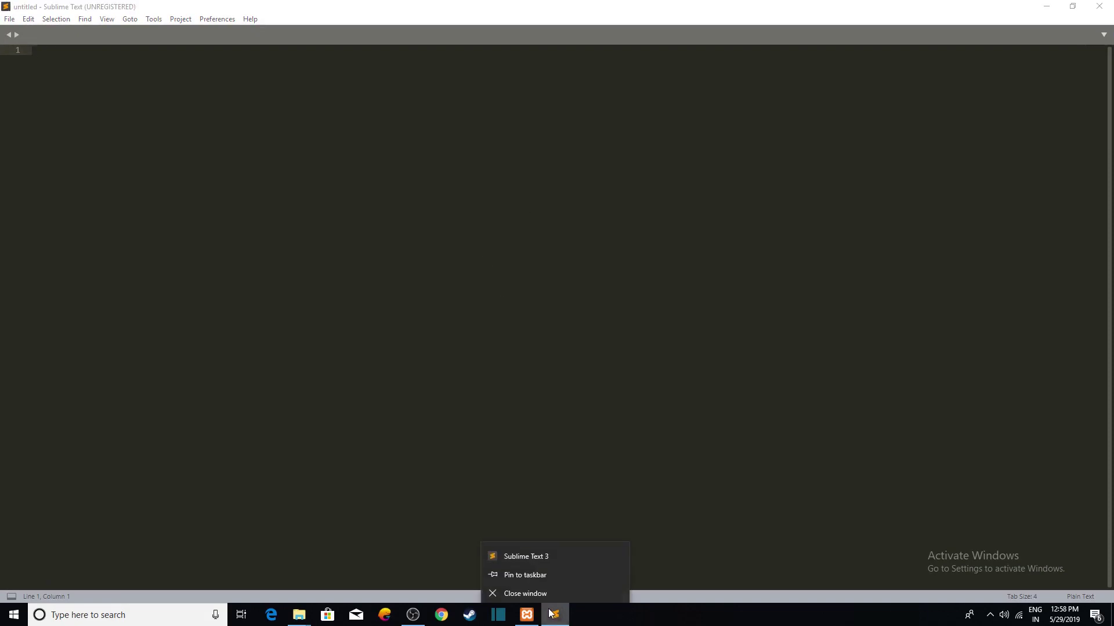
{"action": "left_click", "coordinate": [556, 574]}
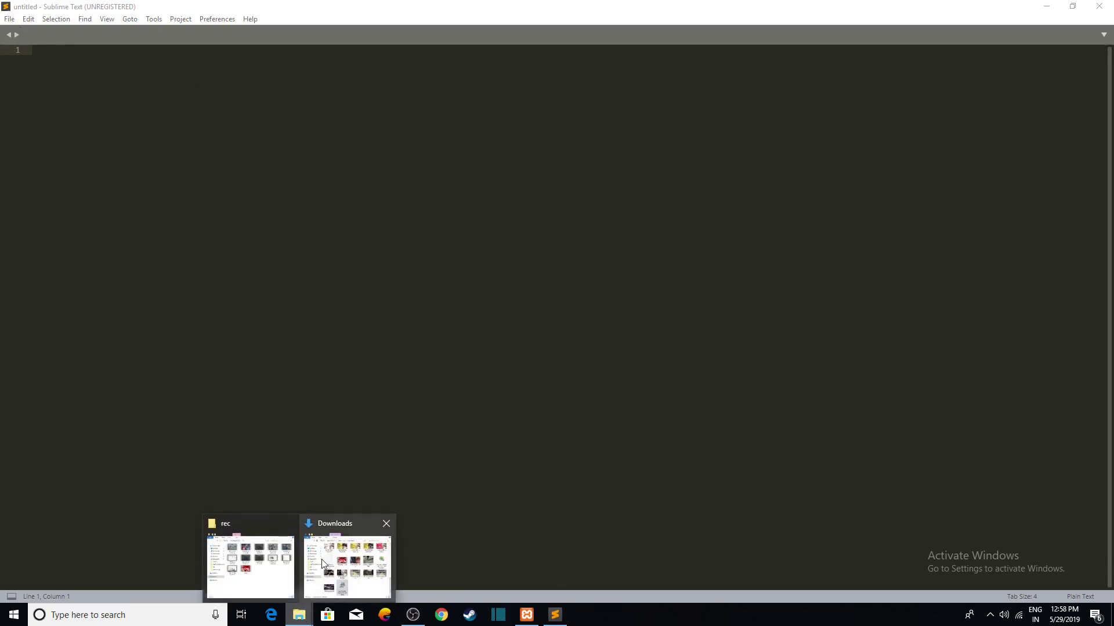
Switch to File Explorer, maximize the rec folder window, and browse to C:\xampp
{"action": "left_click", "coordinate": [263, 562]}
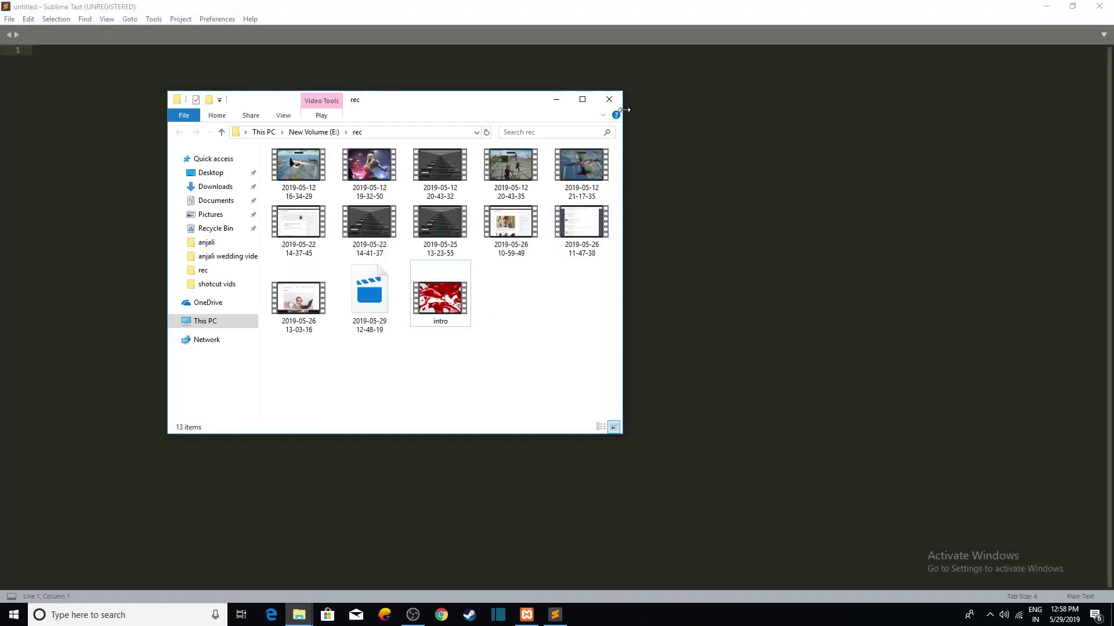
{"action": "left_click", "coordinate": [583, 99]}
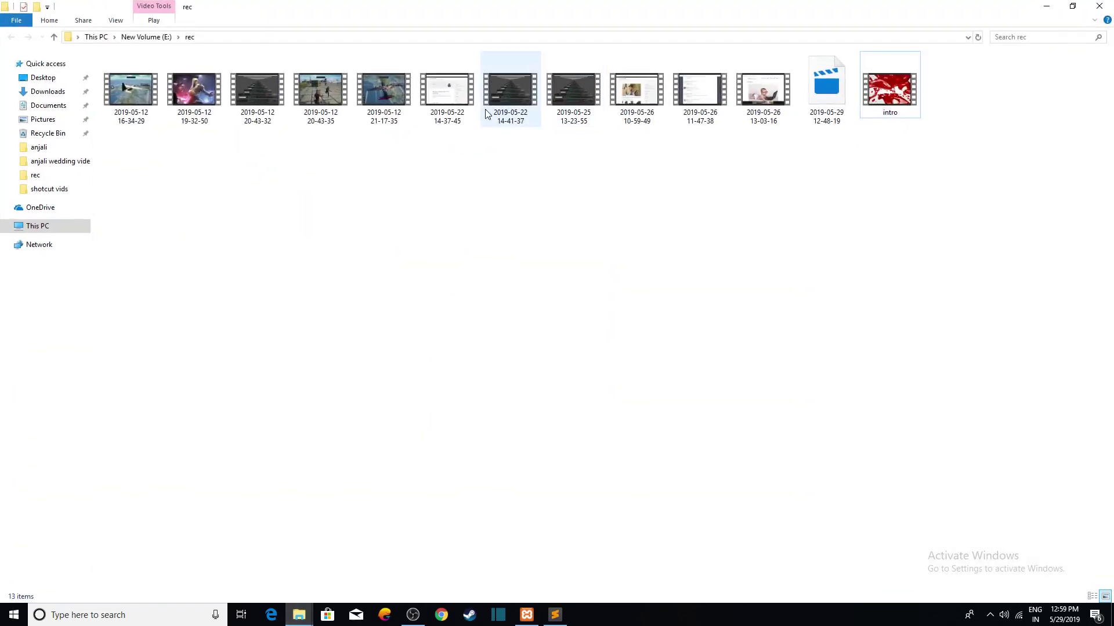
{"action": "left_click", "coordinate": [36, 228]}
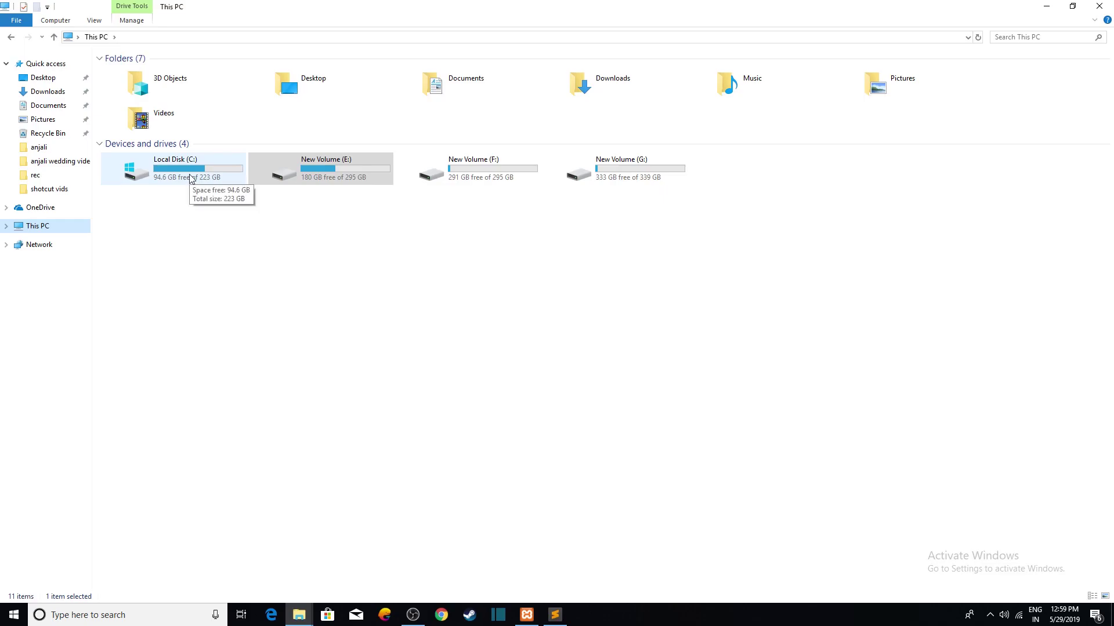
{"action": "double_click", "coordinate": [194, 175]}
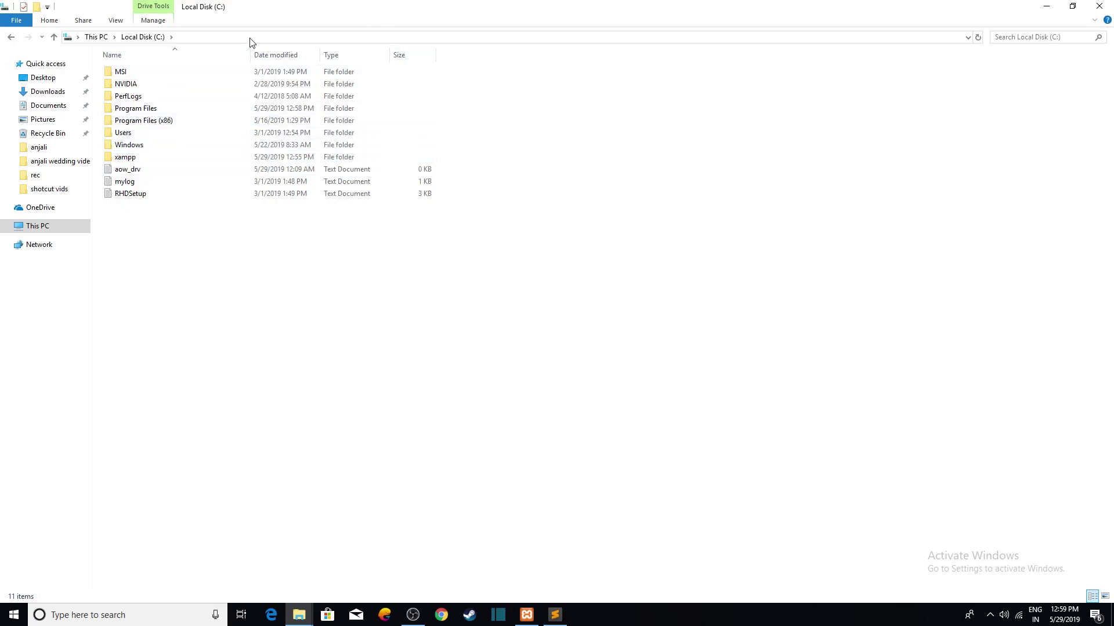
{"action": "left_click", "coordinate": [162, 159]}
{"action": "double_click", "coordinate": [161, 159]}
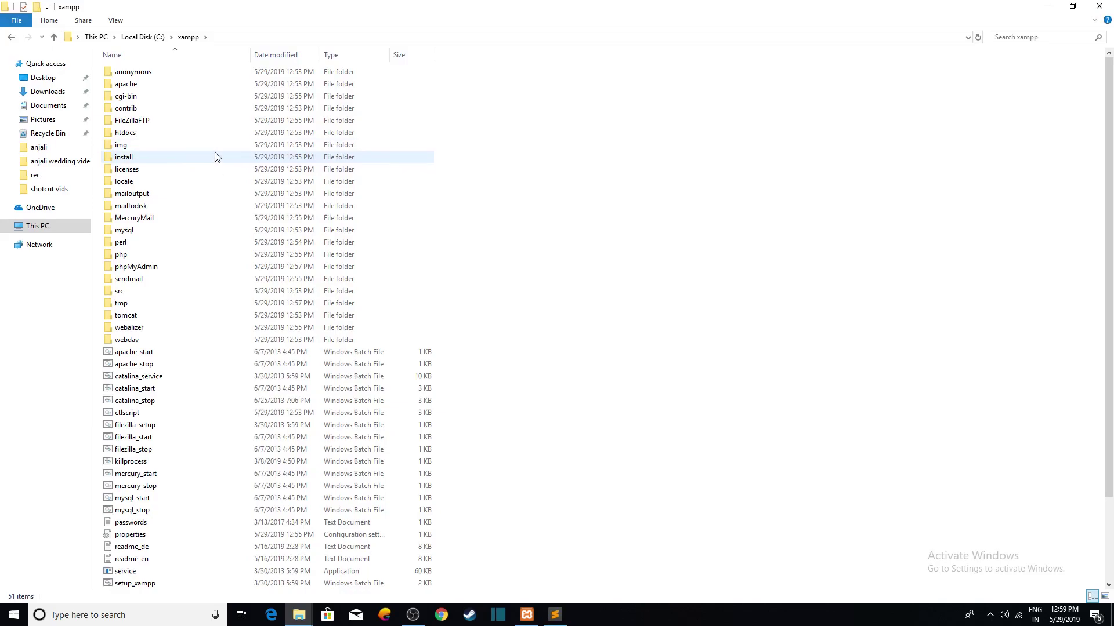
Look through the contents of the xampp folder and open its htdocs subfolder
{"action": "scroll", "coordinate": [698, 357], "scroll_direction": "down", "scroll_amount": 3}
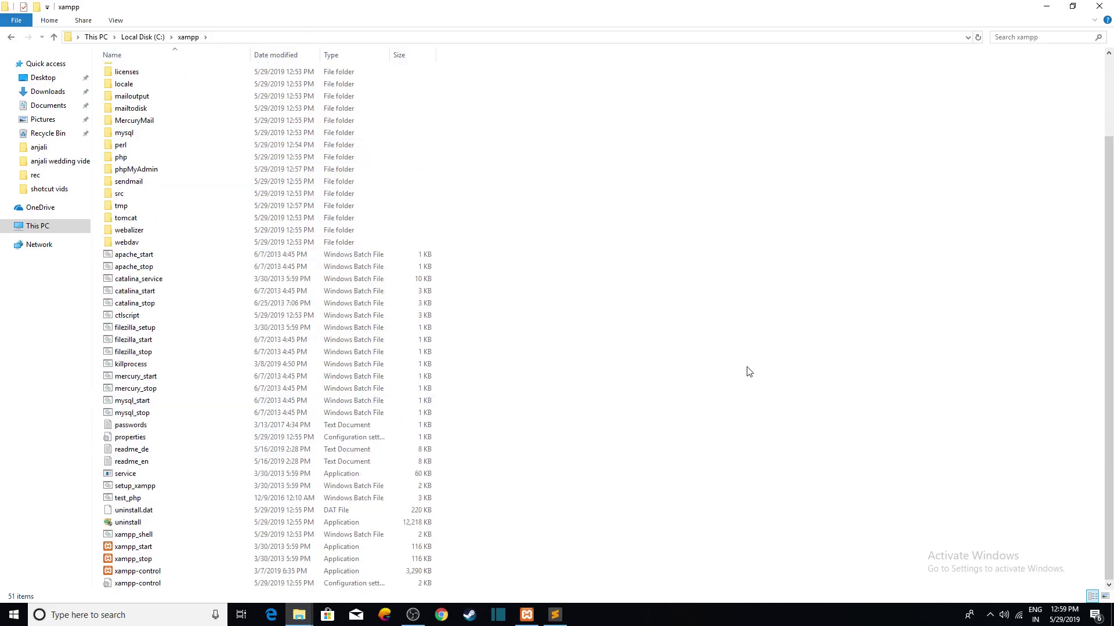
{"action": "scroll", "coordinate": [752, 373], "scroll_direction": "up", "scroll_amount": 3}
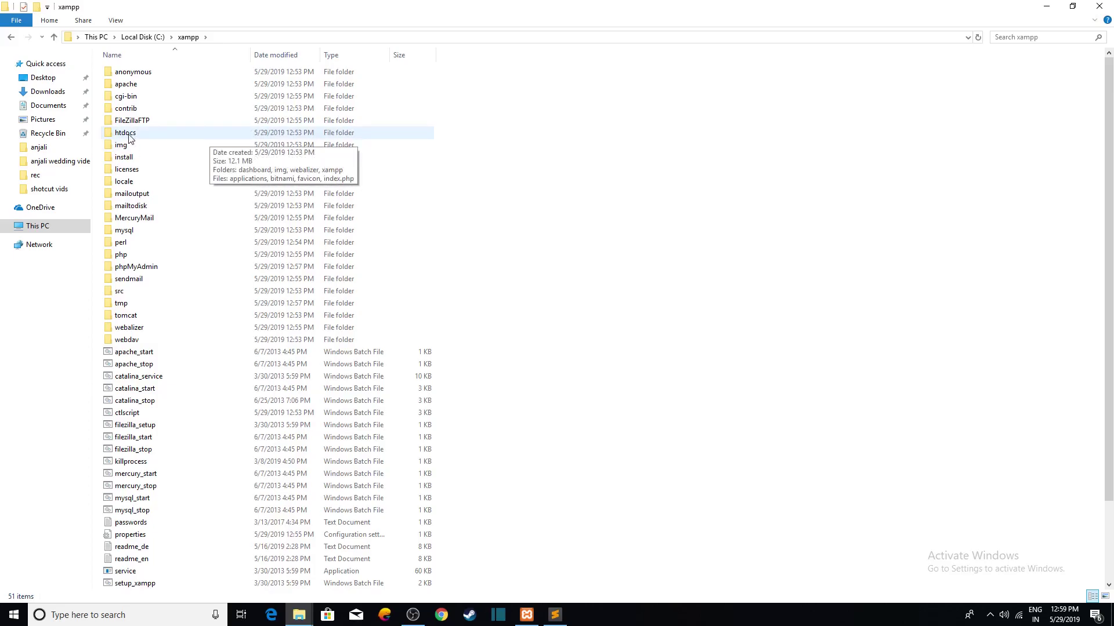
{"action": "double_click", "coordinate": [146, 133]}
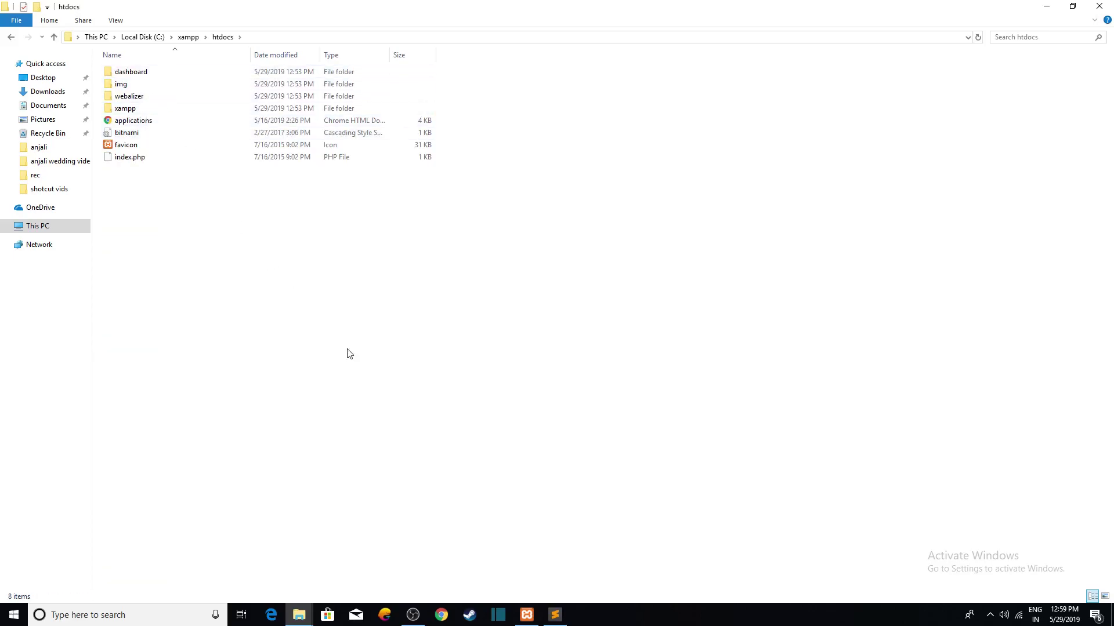
Open Google Chrome and load the localhost address
{"action": "left_click", "coordinate": [441, 615]}
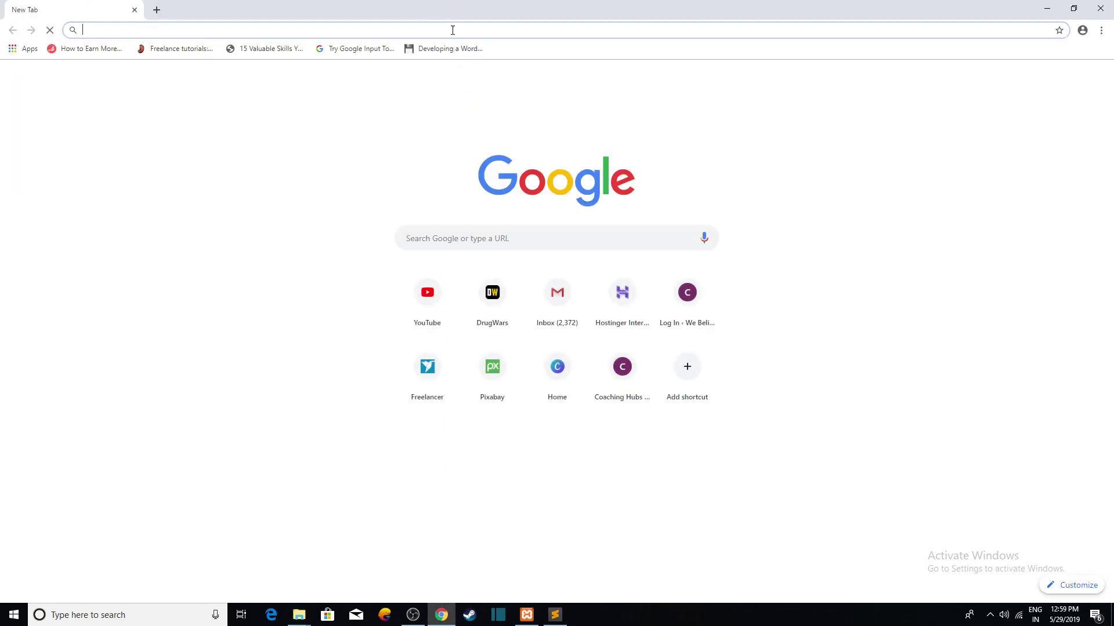
{"action": "type", "text": "locas"}
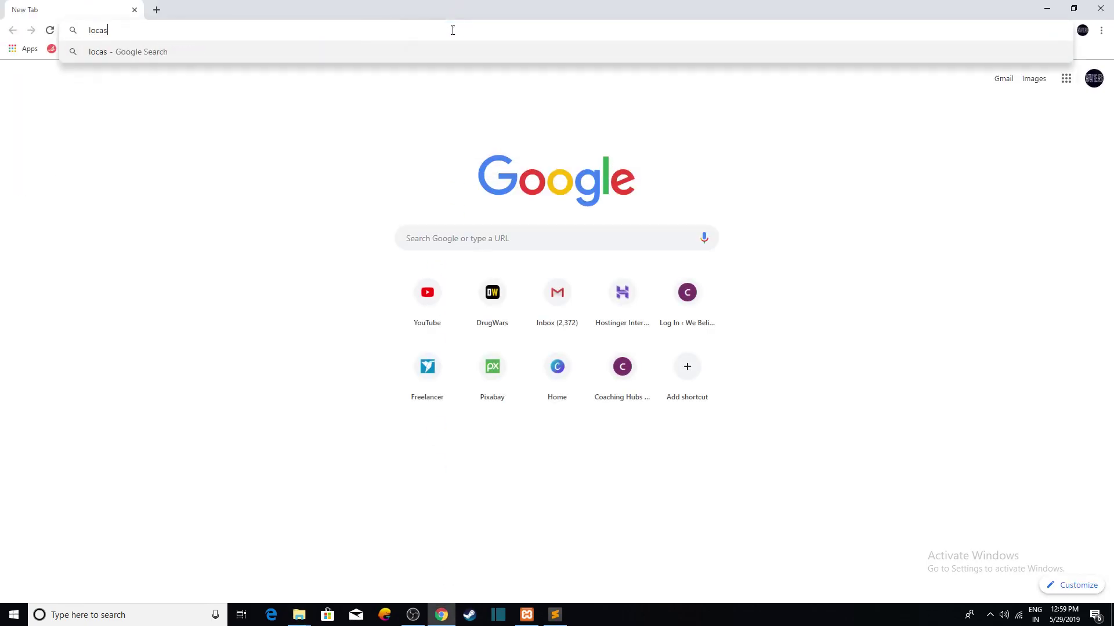
{"action": "key", "text": "BackSpace"}
{"action": "key", "text": "BackSpace"}
{"action": "type", "text": "aa"}
{"action": "key", "text": "BackSpace"}
{"action": "type", "text": "lh"}
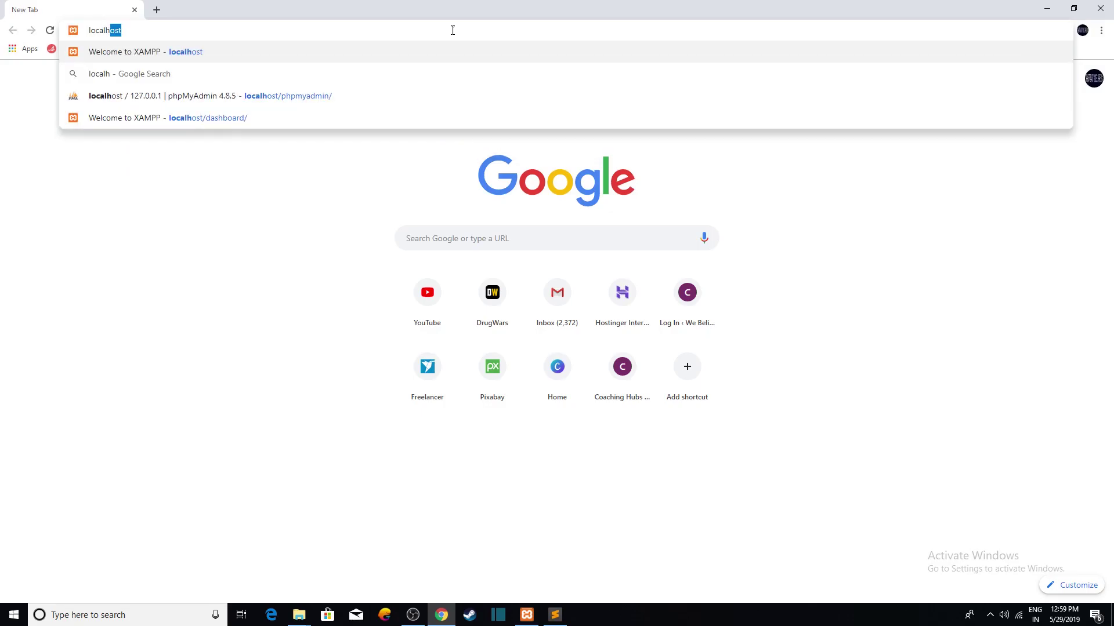
{"action": "key", "text": "Return"}
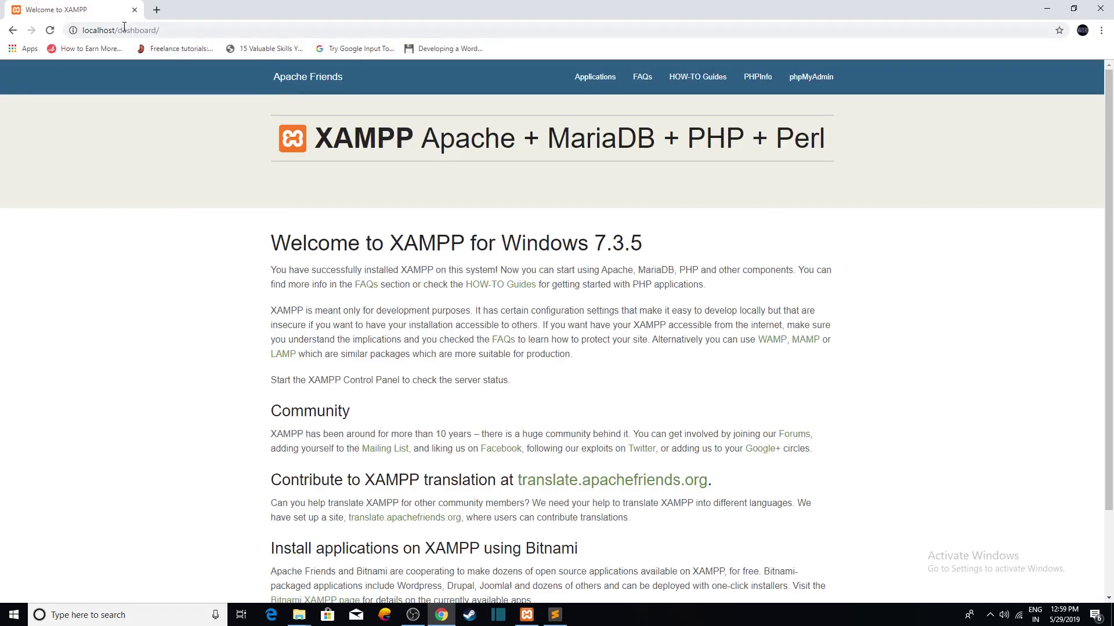
Highlight the dashboard part of the page address, and open the matching dashboard folder inside htdocs in File Explorer
{"action": "left_click_drag", "start_coordinate": [119, 30], "coordinate": [162, 31]}
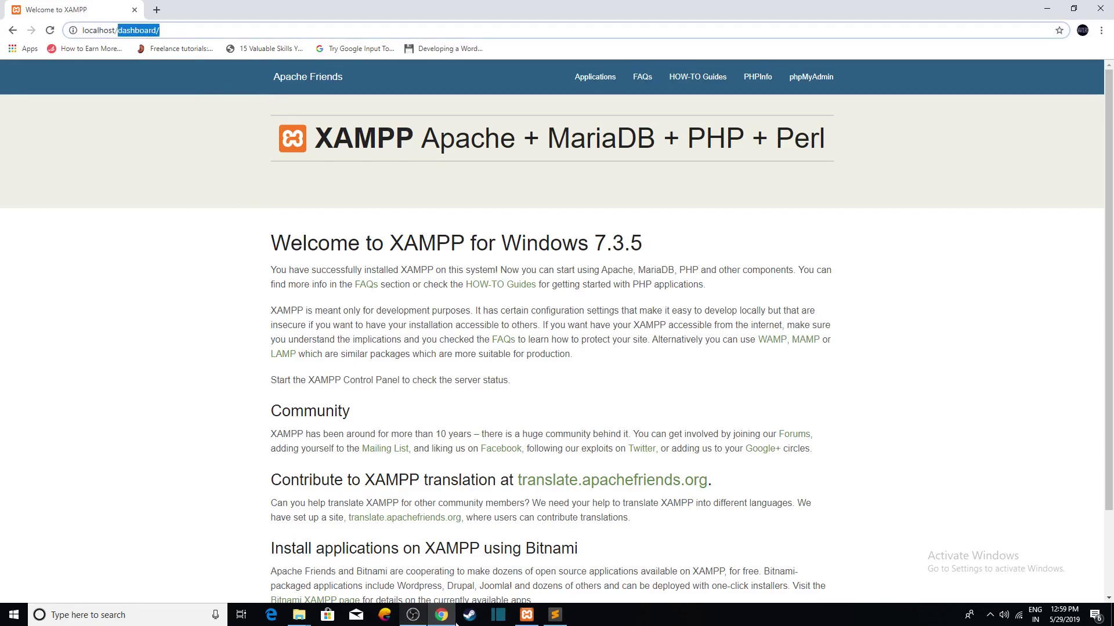
{"action": "left_click", "coordinate": [298, 615]}
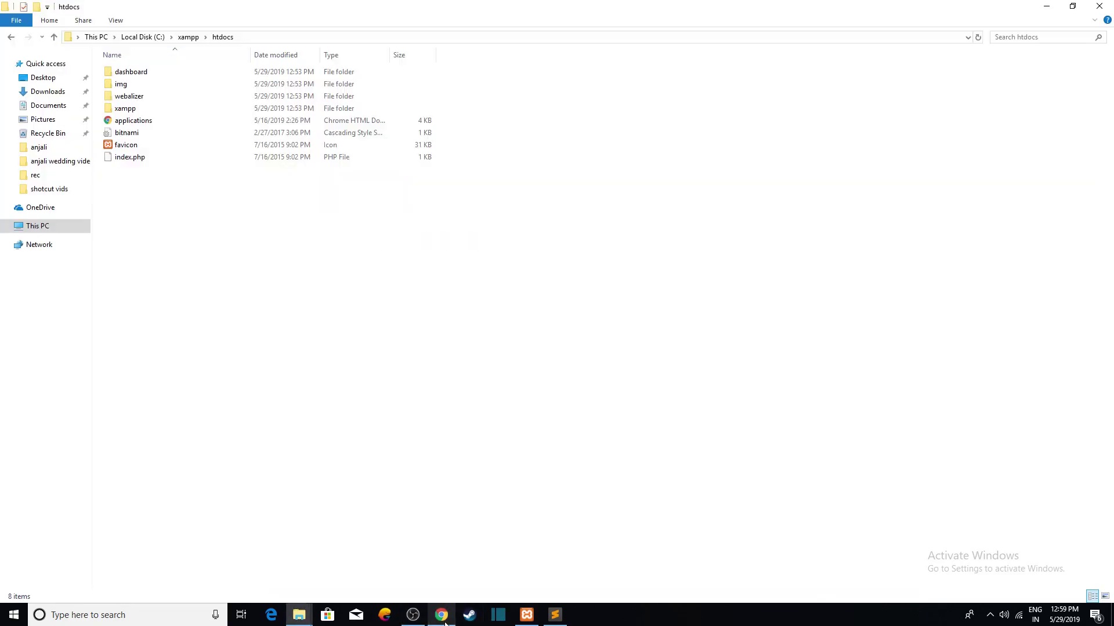
{"action": "double_click", "coordinate": [217, 72]}
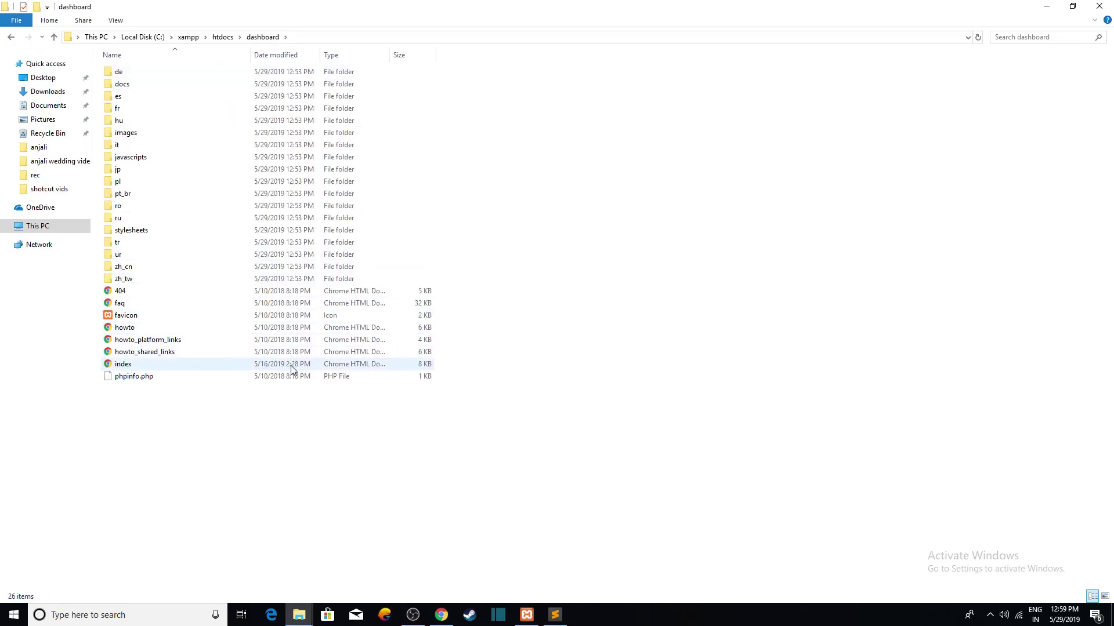
{"action": "left_click", "coordinate": [292, 366]}
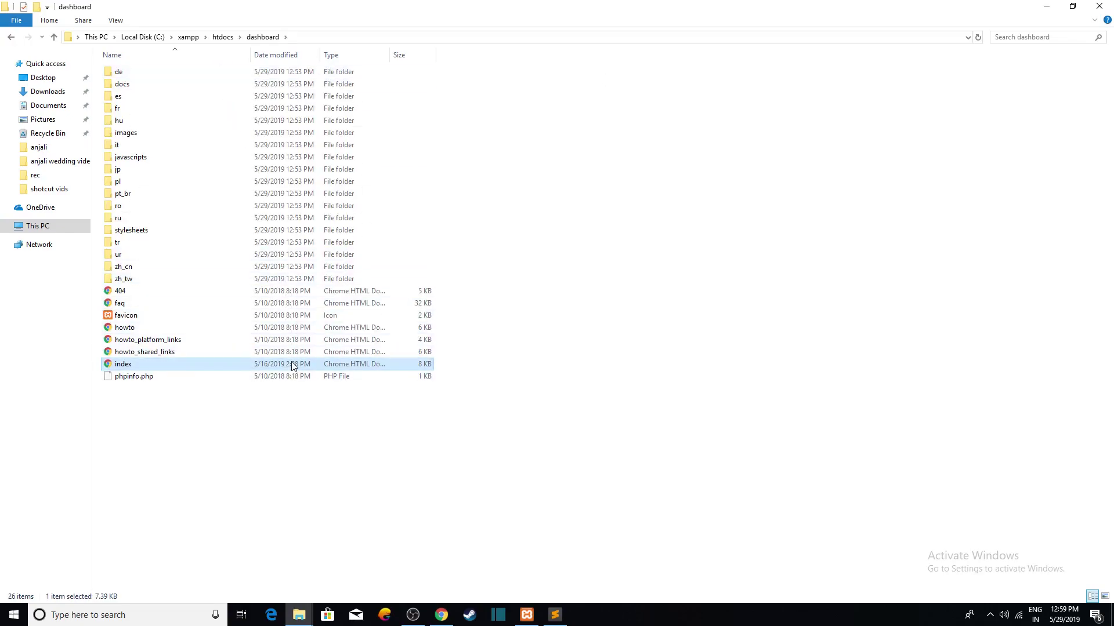
{"action": "right_click", "coordinate": [292, 363]}
{"action": "mouse_move", "coordinate": [429, 411]}
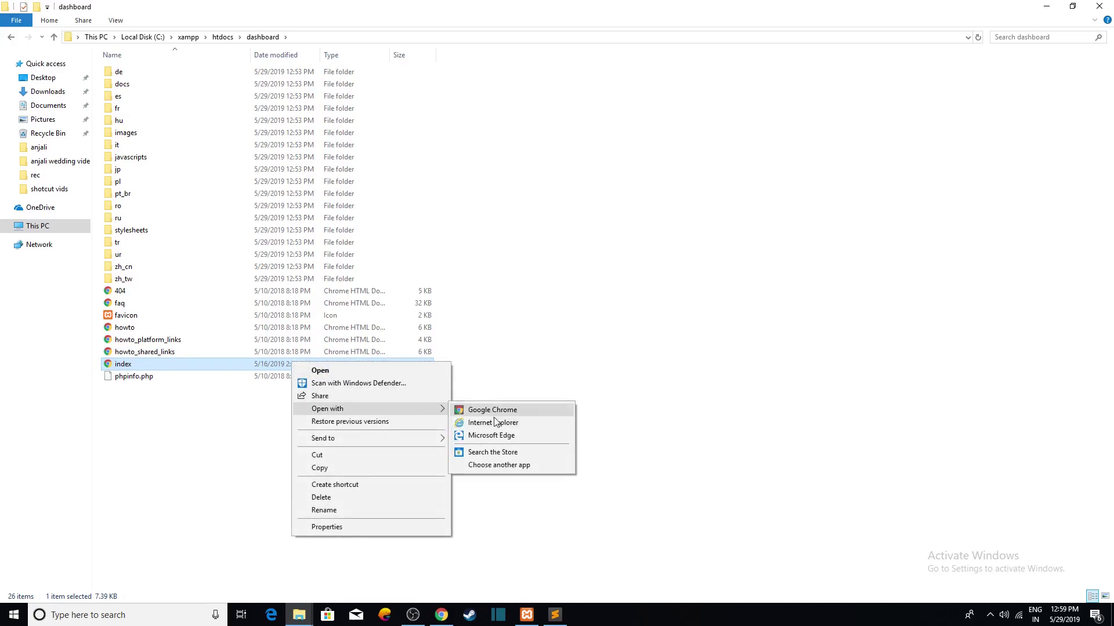
{"action": "left_click", "coordinate": [524, 468]}
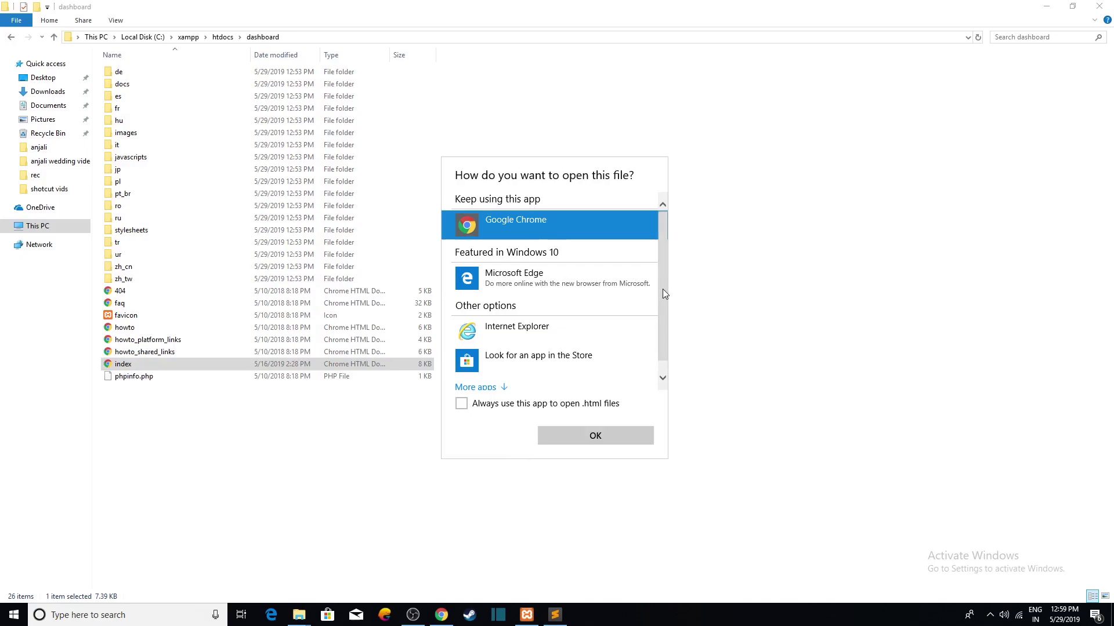
{"action": "scroll", "coordinate": [662, 289], "scroll_direction": "down", "scroll_amount": 1}
{"action": "left_click", "coordinate": [470, 374]}
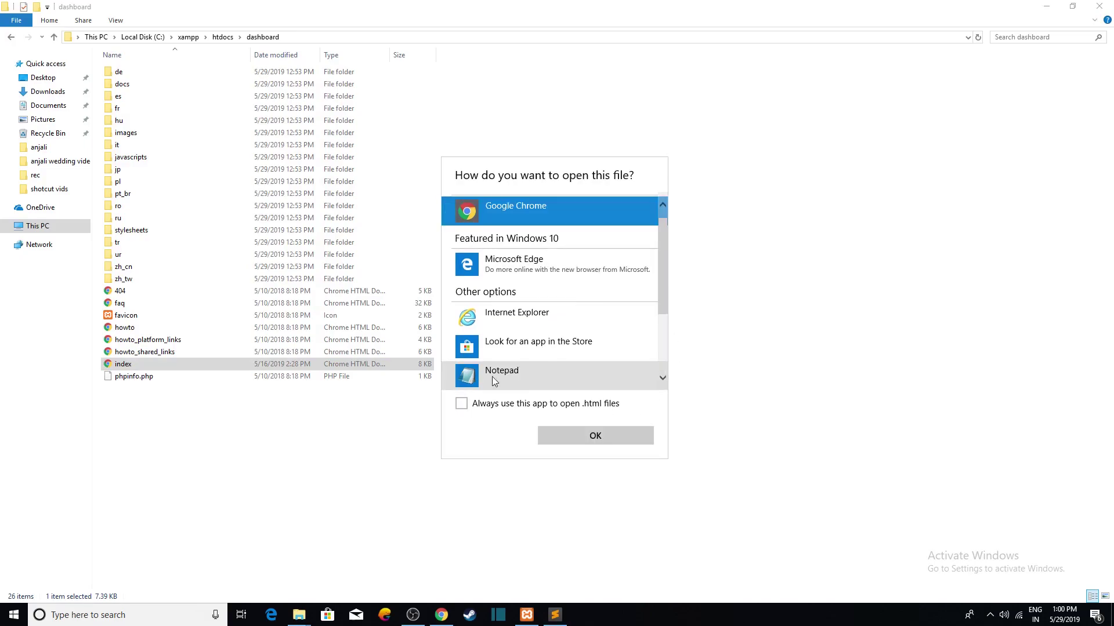
{"action": "scroll", "coordinate": [667, 339], "scroll_direction": "down", "scroll_amount": 3}
{"action": "scroll", "coordinate": [662, 322], "scroll_direction": "up", "scroll_amount": 2}
{"action": "scroll", "coordinate": [663, 322], "scroll_direction": "down", "scroll_amount": 2}
{"action": "scroll", "coordinate": [663, 323], "scroll_direction": "up", "scroll_amount": 5}
{"action": "left_click", "coordinate": [742, 264]}
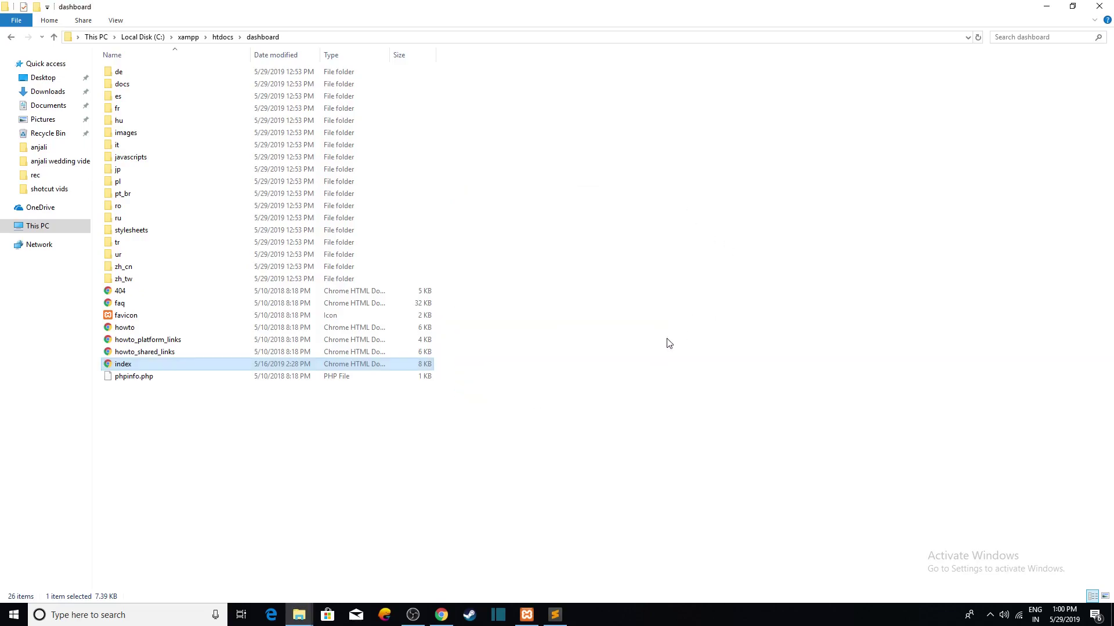
Open the index HTML file from the dashboard folder in Sublime Text
{"action": "right_click", "coordinate": [224, 361]}
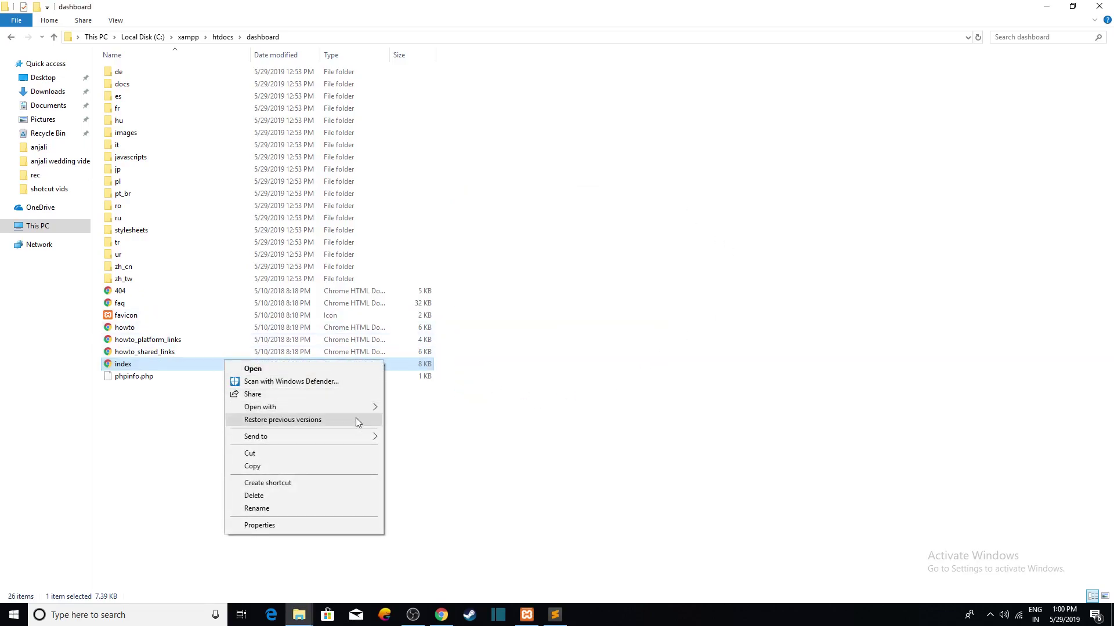
{"action": "mouse_move", "coordinate": [359, 411]}
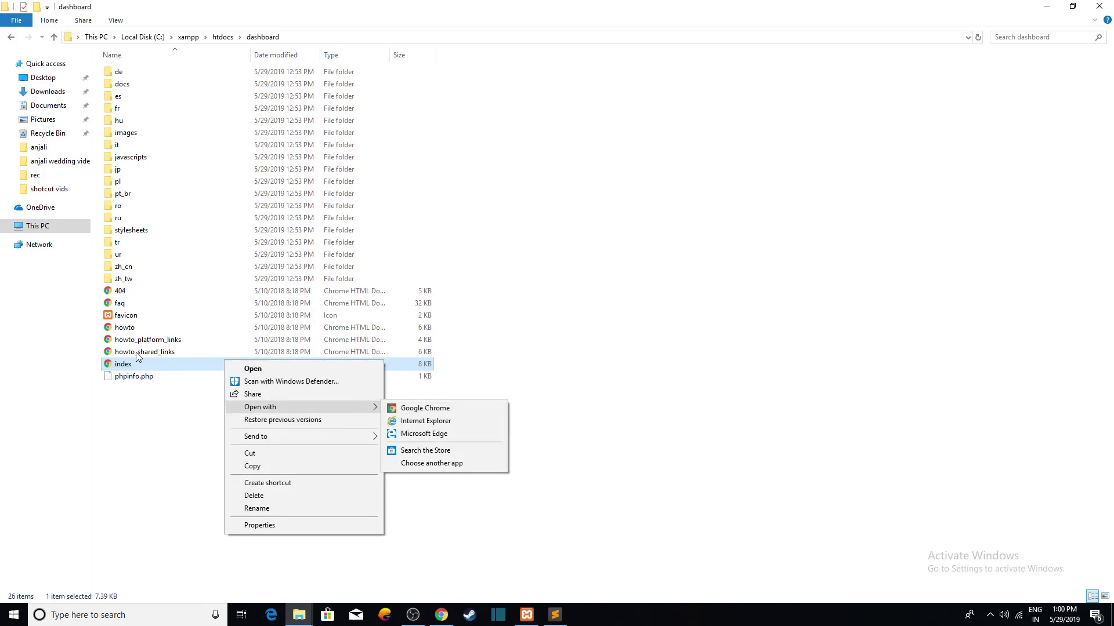
{"action": "left_click", "coordinate": [425, 409]}
{"action": "left_click_drag", "start_coordinate": [558, 612], "coordinate": [556, 613]}
{"action": "left_click", "coordinate": [555, 525]}
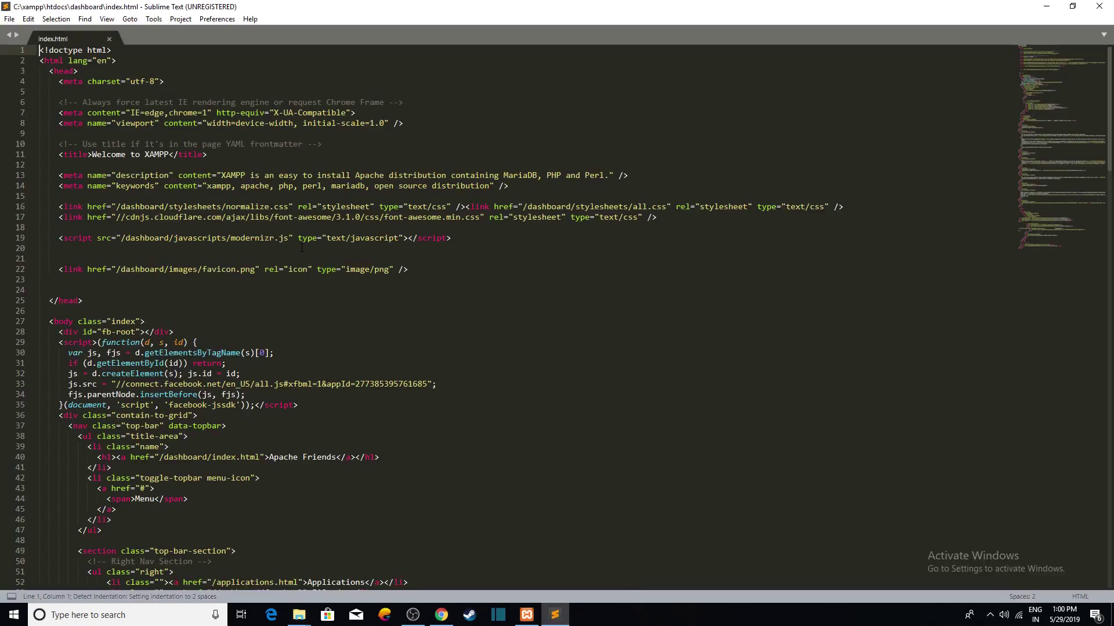
Replace "XAMPP for Windows 7.3.5" in the h2 welcome heading on line 72 with "Coaching Hubs" and save index.html
{"action": "scroll", "coordinate": [304, 348], "scroll_direction": "down", "scroll_amount": 2}
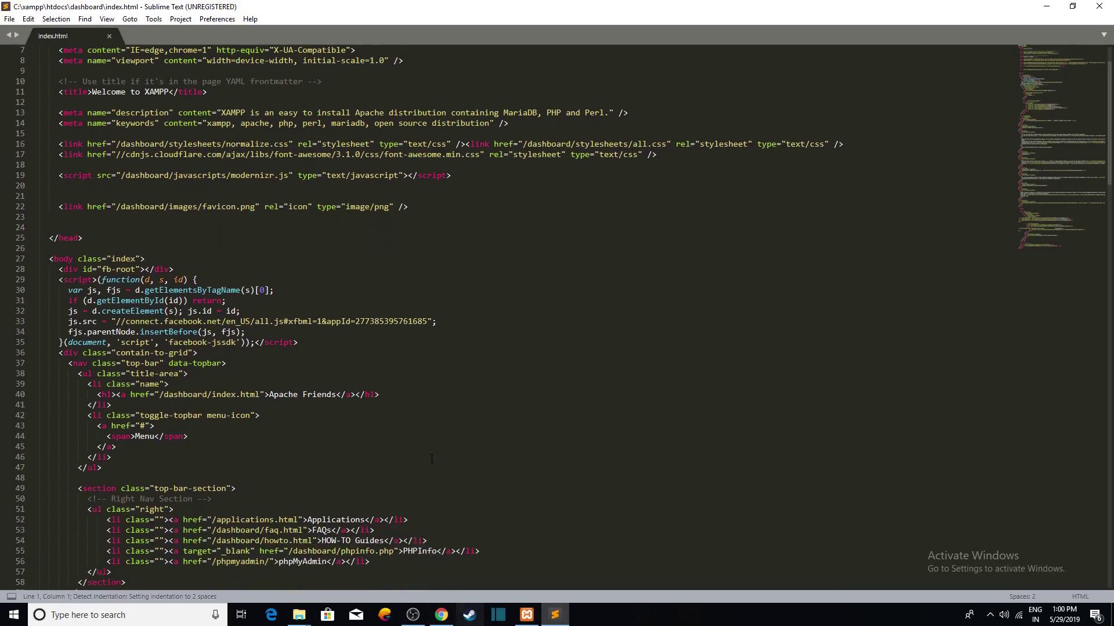
{"action": "scroll", "coordinate": [266, 389], "scroll_direction": "down", "scroll_amount": 14}
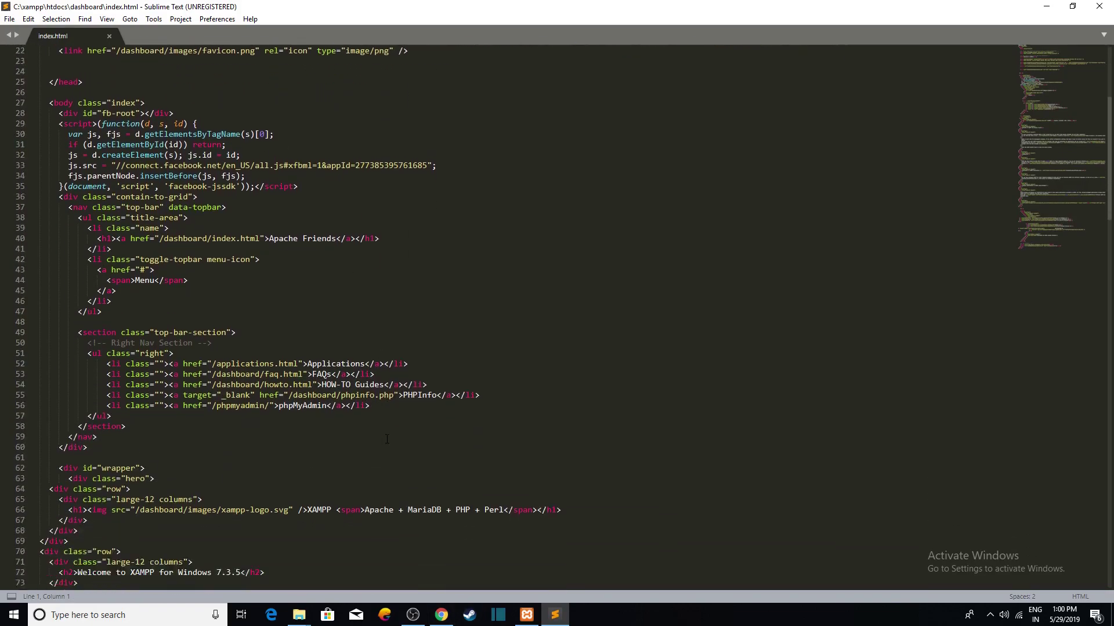
{"action": "scroll", "coordinate": [186, 281], "scroll_direction": "down", "scroll_amount": 1}
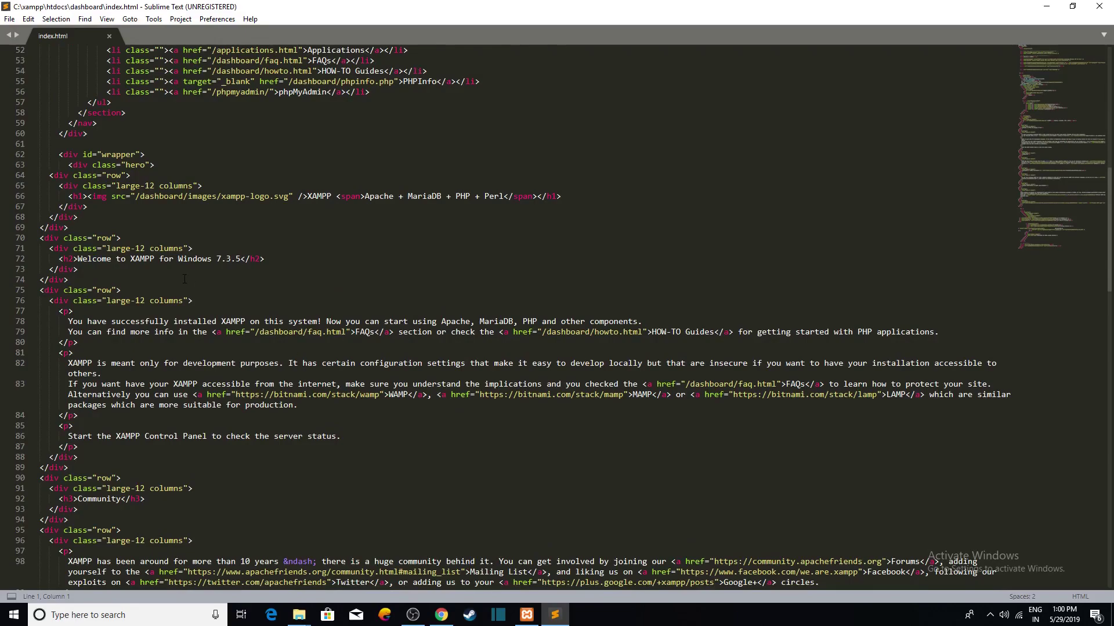
{"action": "left_click_drag", "start_coordinate": [130, 258], "coordinate": [240, 258]}
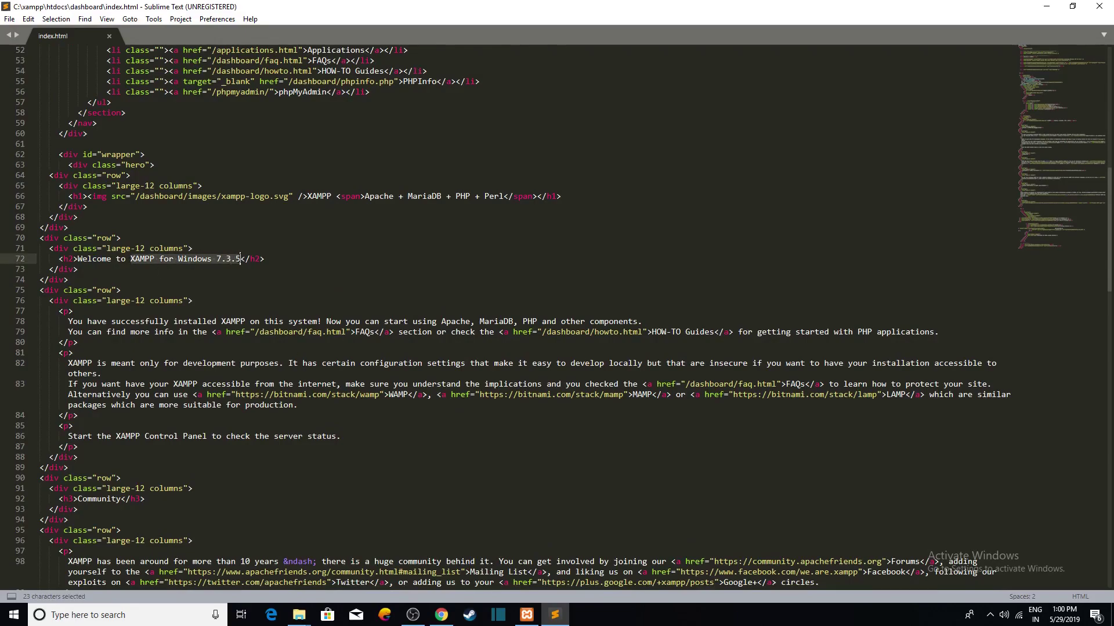
{"action": "key", "text": "BackSpace"}
{"action": "type", "text": "C"}
{"action": "type", "text": "oaching "}
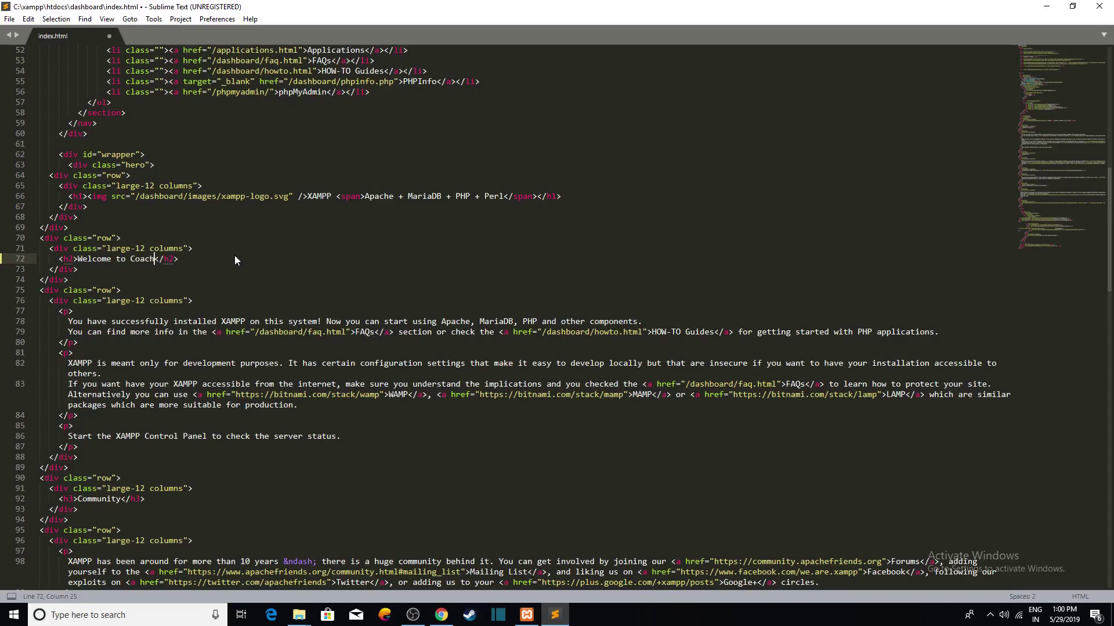
{"action": "type", "text": "Hubs"}
{"action": "key", "text": "ctrl+s"}
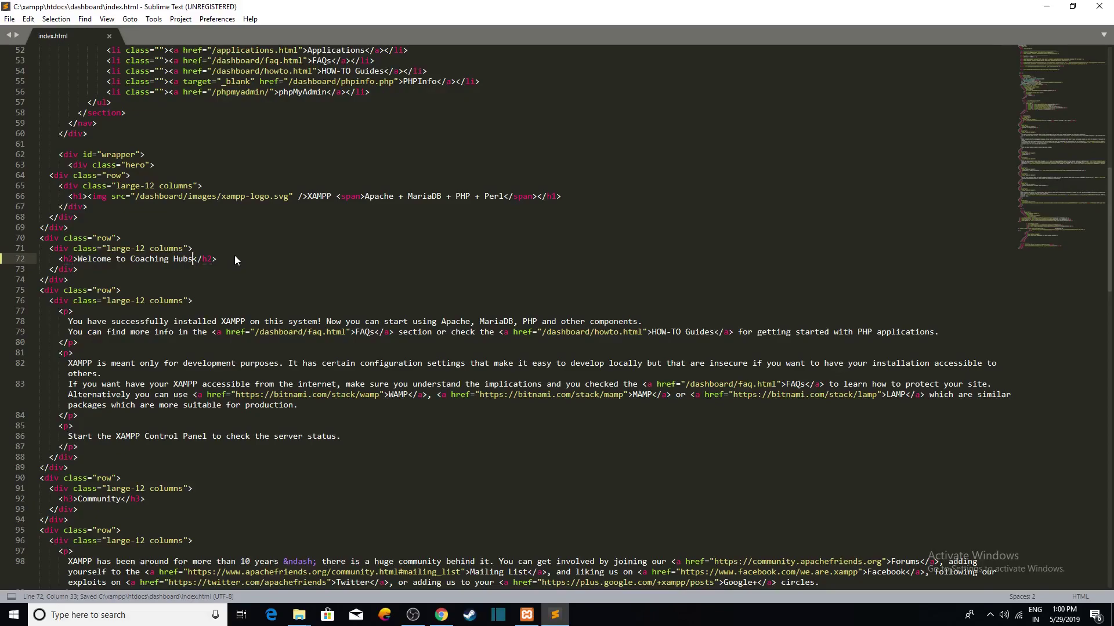
Reload localhost/dashboard/ in Chrome, check the welcome heading and the dashboard part of the address, and return to Sublime Text
{"action": "left_click", "coordinate": [441, 615]}
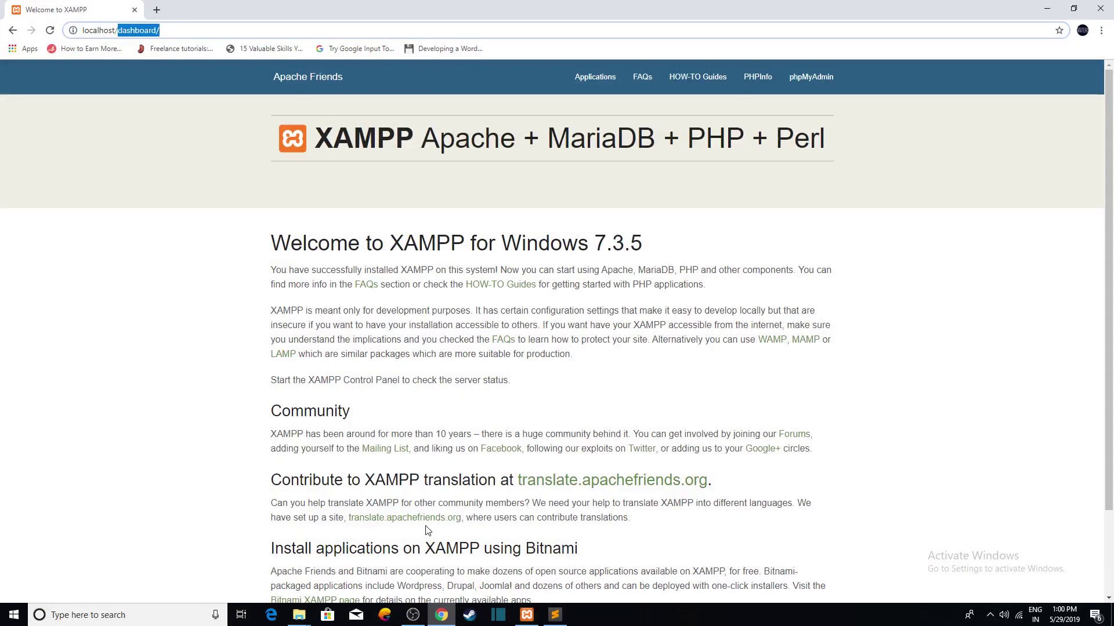
{"action": "left_click_drag", "start_coordinate": [271, 244], "coordinate": [745, 250]}
{"action": "left_click", "coordinate": [50, 30]}
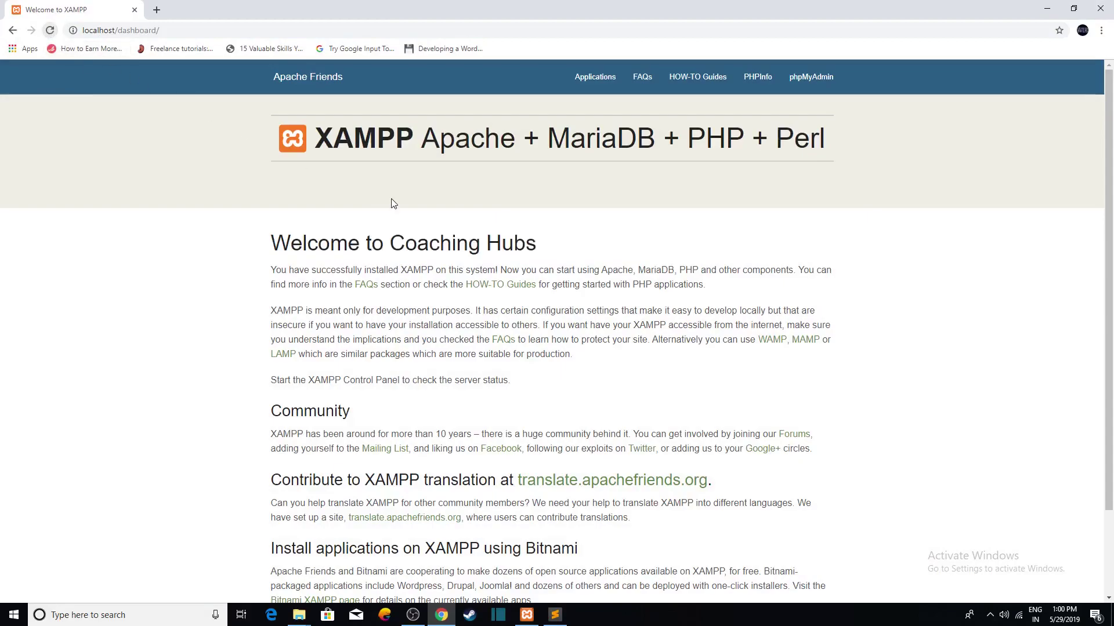
{"action": "left_click_drag", "start_coordinate": [279, 250], "coordinate": [617, 226]}
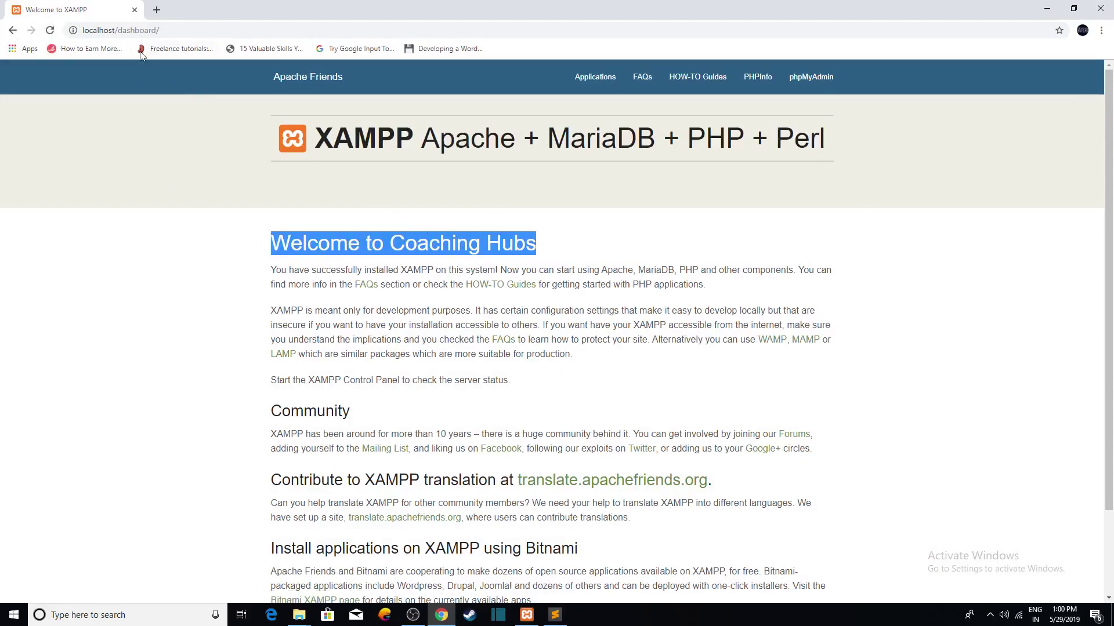
{"action": "left_click_drag", "start_coordinate": [119, 35], "coordinate": [170, 30]}
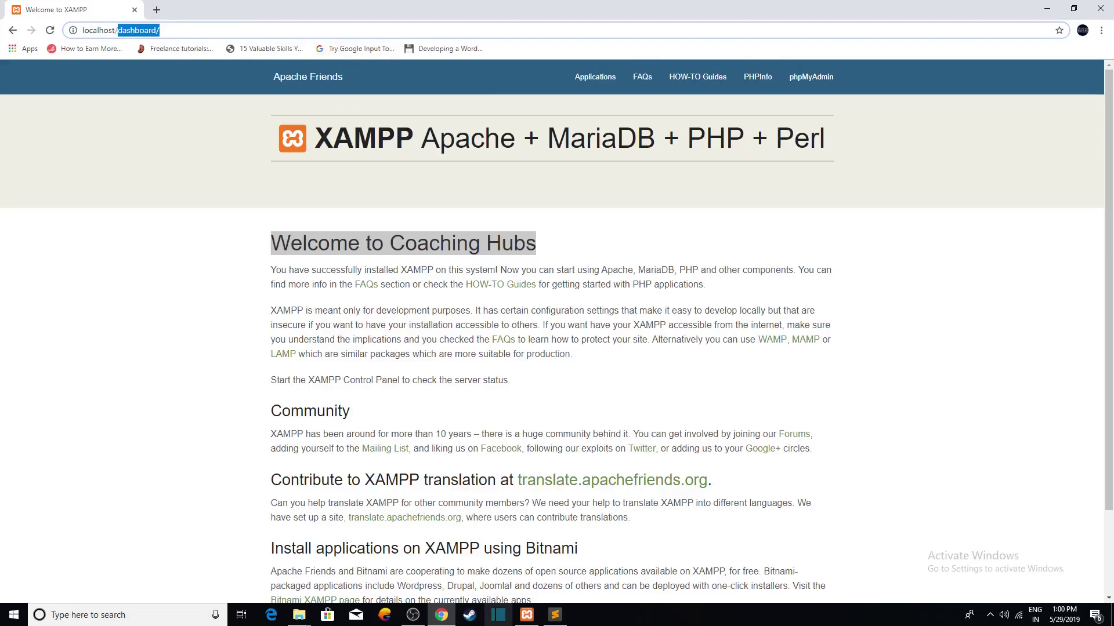
{"action": "mouse_move", "coordinate": [456, 615]}
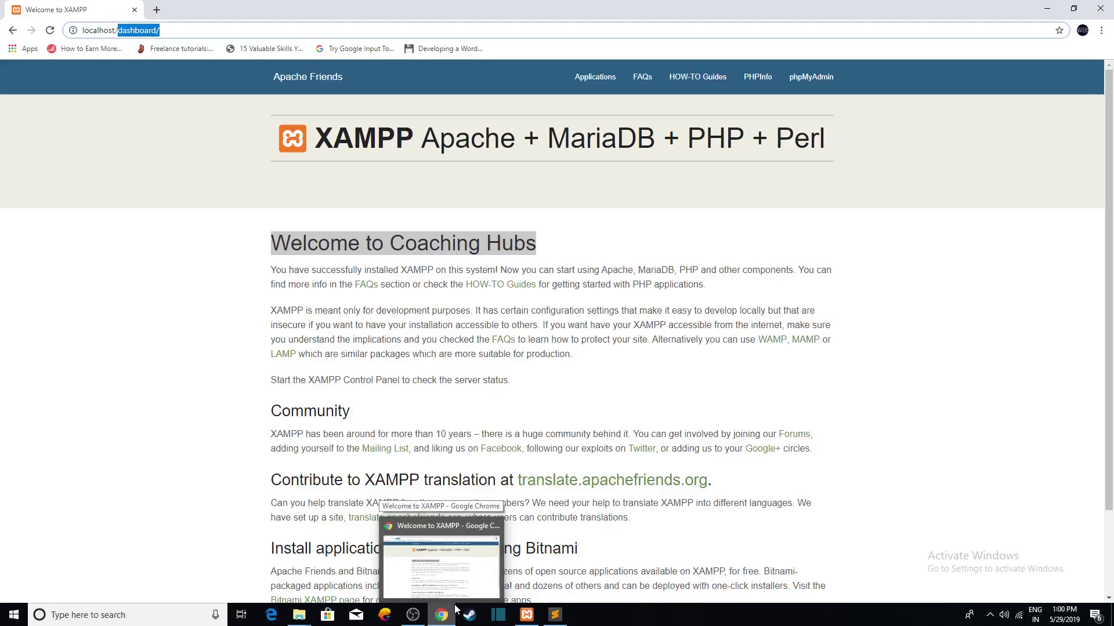
{"action": "left_click", "coordinate": [454, 612]}
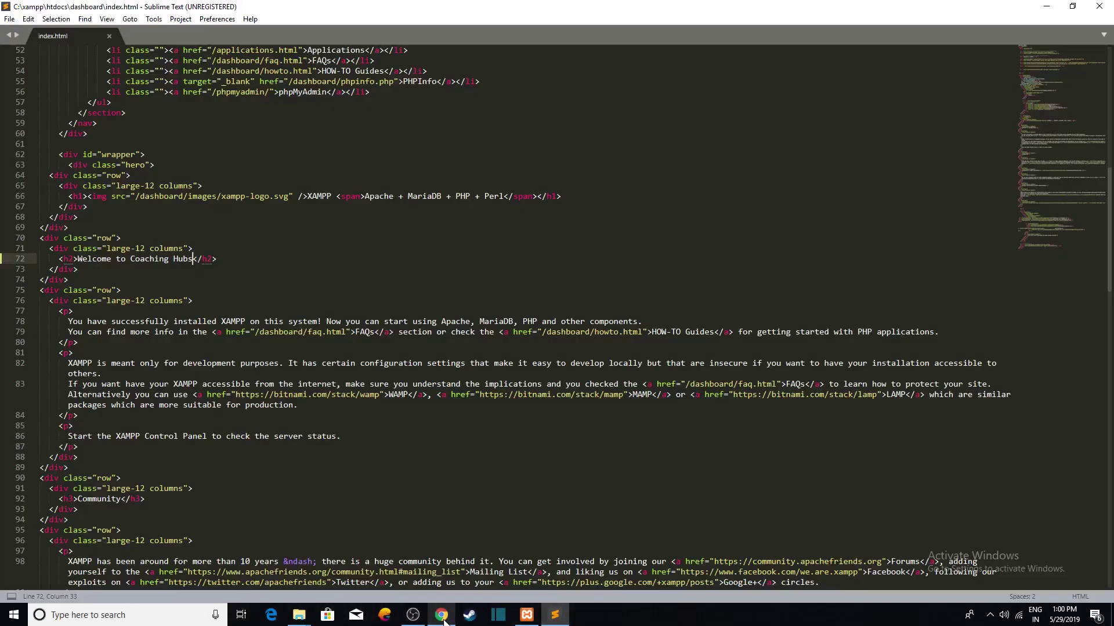
Switch to File Explorer, go up to the htdocs folder, and create a new folder named coachinghub
{"action": "mouse_move", "coordinate": [299, 614]}
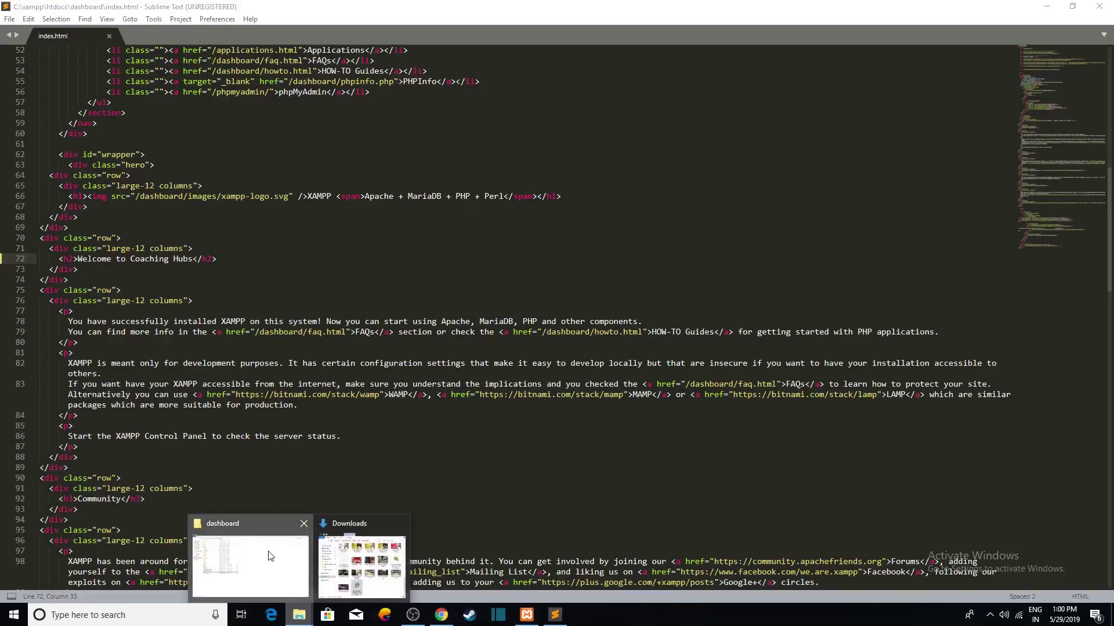
{"action": "left_click", "coordinate": [282, 573]}
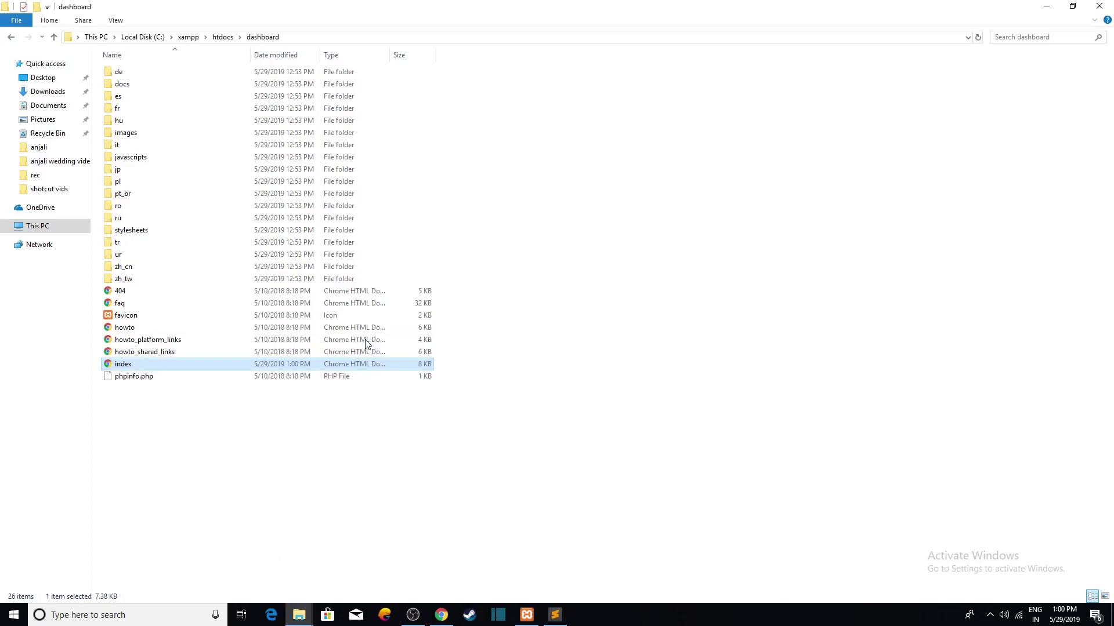
{"action": "left_click", "coordinate": [224, 38]}
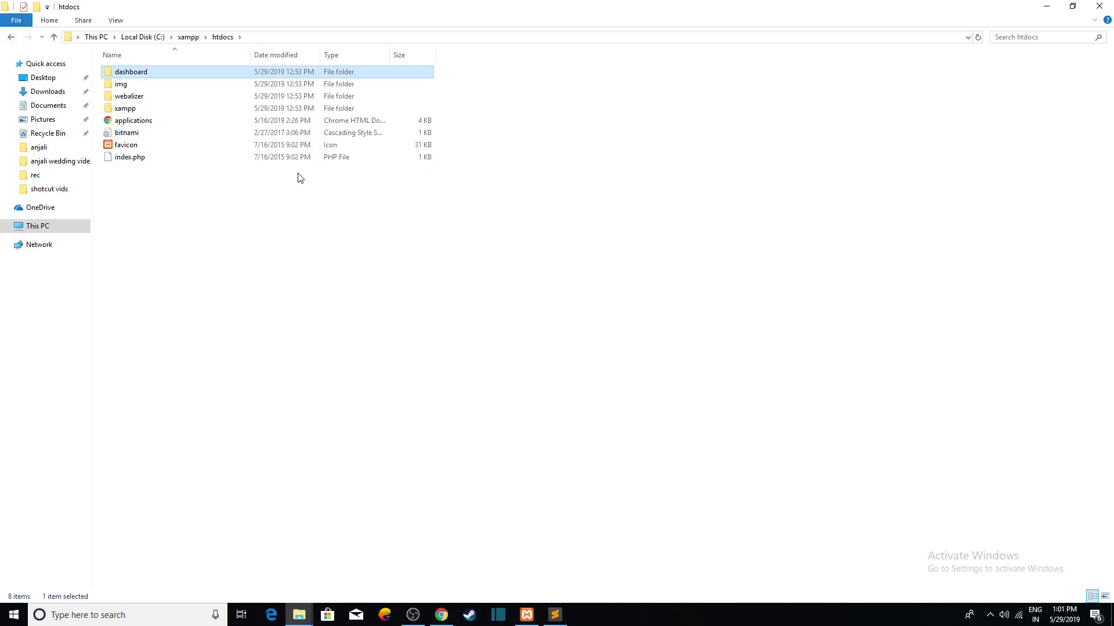
{"action": "right_click", "coordinate": [295, 218]}
{"action": "mouse_move", "coordinate": [398, 351]}
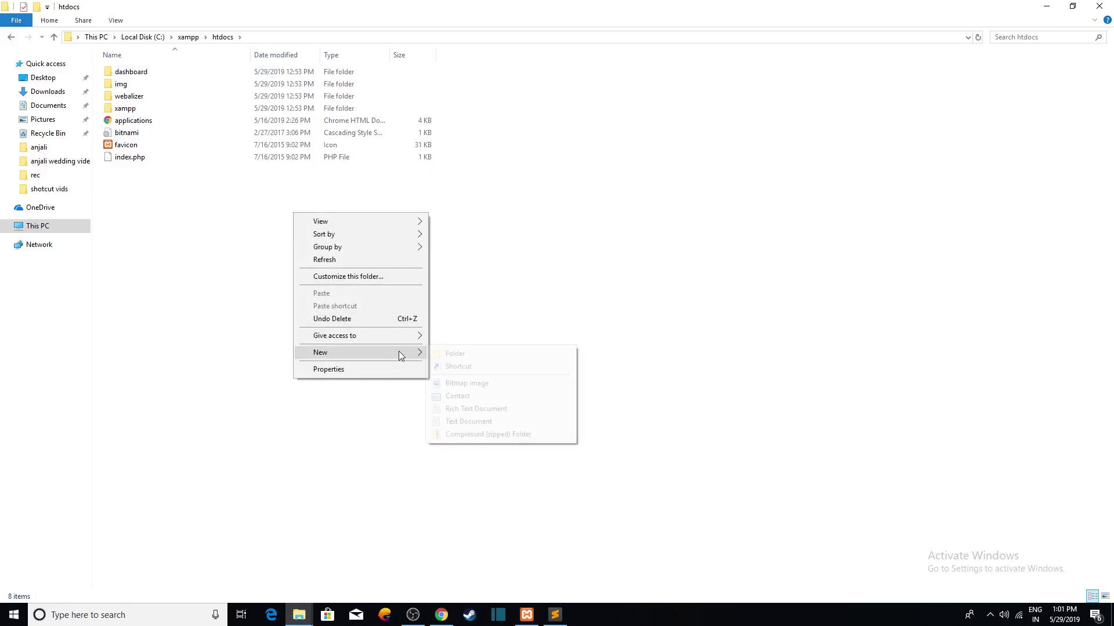
{"action": "left_click", "coordinate": [443, 353]}
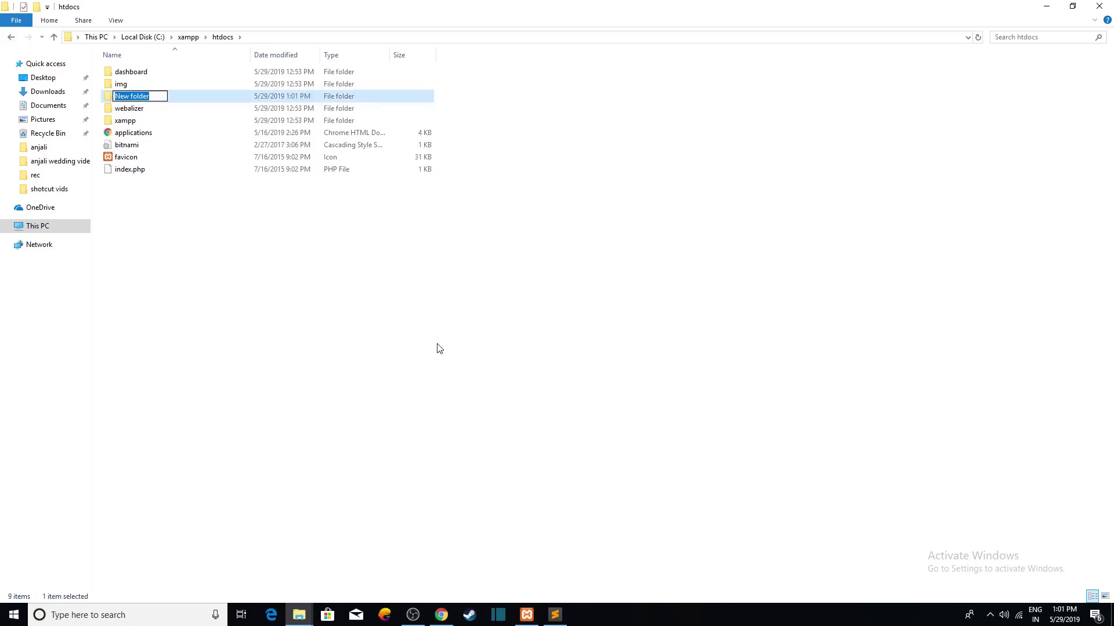
{"action": "type", "text": "C"}
{"action": "type", "text": "oachiung"}
{"action": "key", "text": "BackSpace"}
{"action": "key", "text": "BackSpace"}
{"action": "key", "text": "BackSpace"}
{"action": "key", "text": "BackSpace"}
{"action": "key", "text": "BackSpace"}
{"action": "key", "text": "BackSpace"}
{"action": "key", "text": "BackSpace"}
{"action": "key", "text": "BackSpace"}
{"action": "key", "text": "BackSpace"}
{"action": "type", "text": "coachinghub"}
{"action": "key", "text": "Return"}
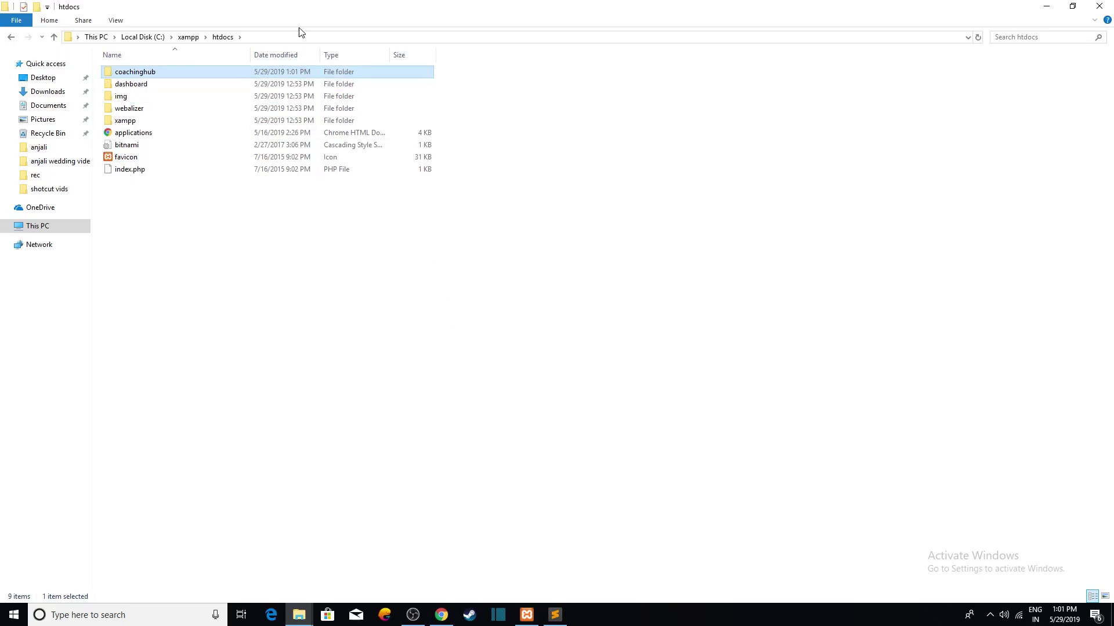
{"action": "double_click", "coordinate": [252, 77]}
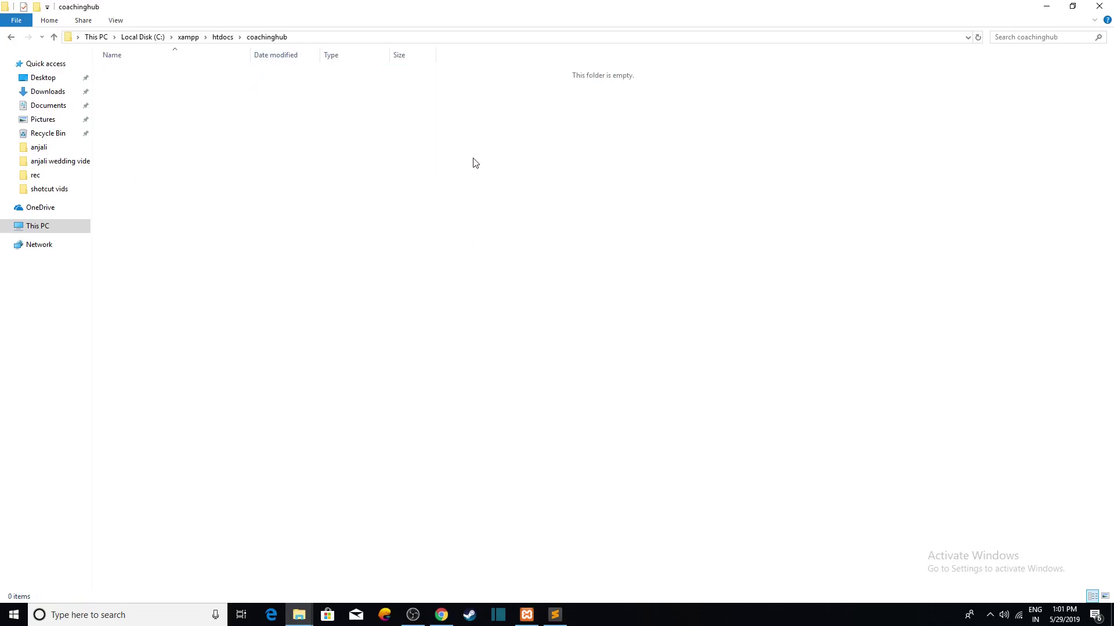
{"action": "right_click", "coordinate": [365, 176]}
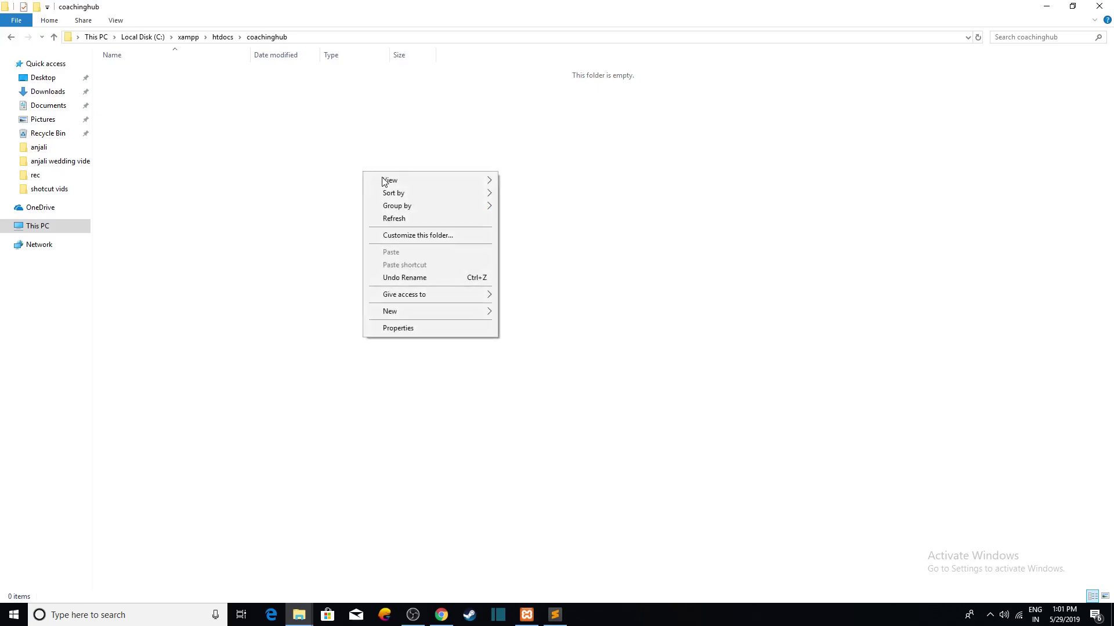
{"action": "mouse_move", "coordinate": [478, 313]}
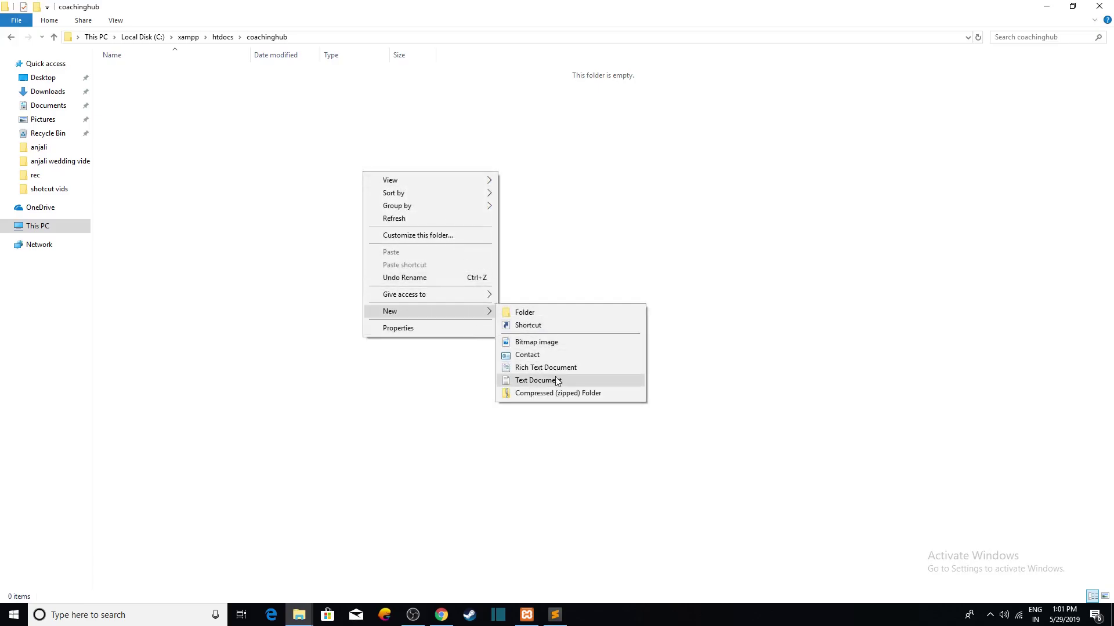
{"action": "left_click", "coordinate": [328, 377]}
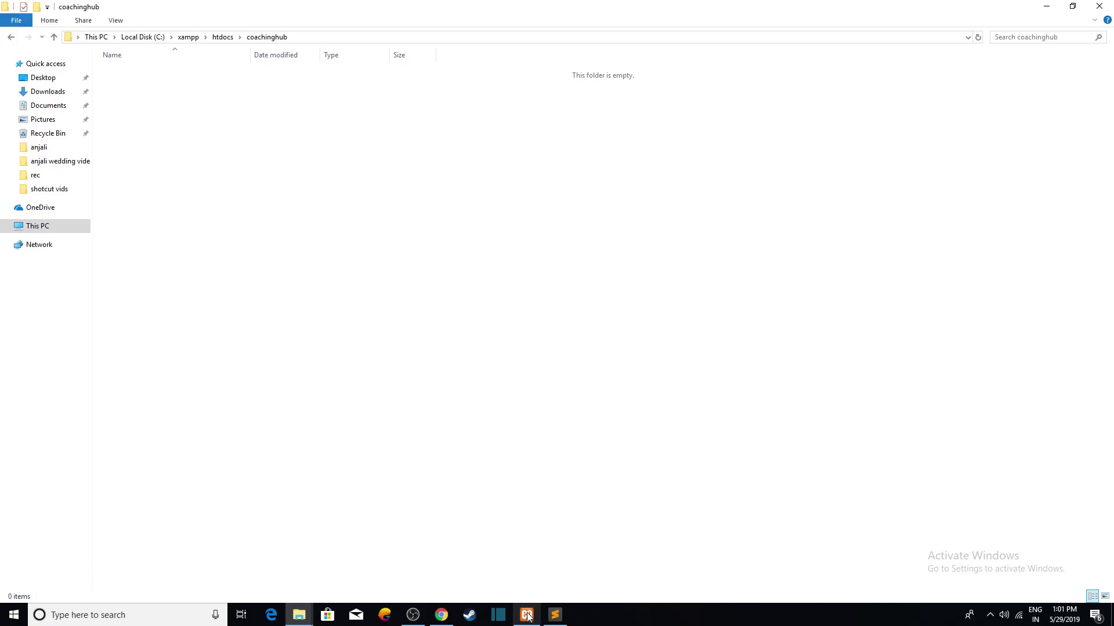
Switch to Sublime Text, open the folder C:\xampp\htdocs\coachinghub as a project folder, and maximize its new window
{"action": "left_click", "coordinate": [555, 616]}
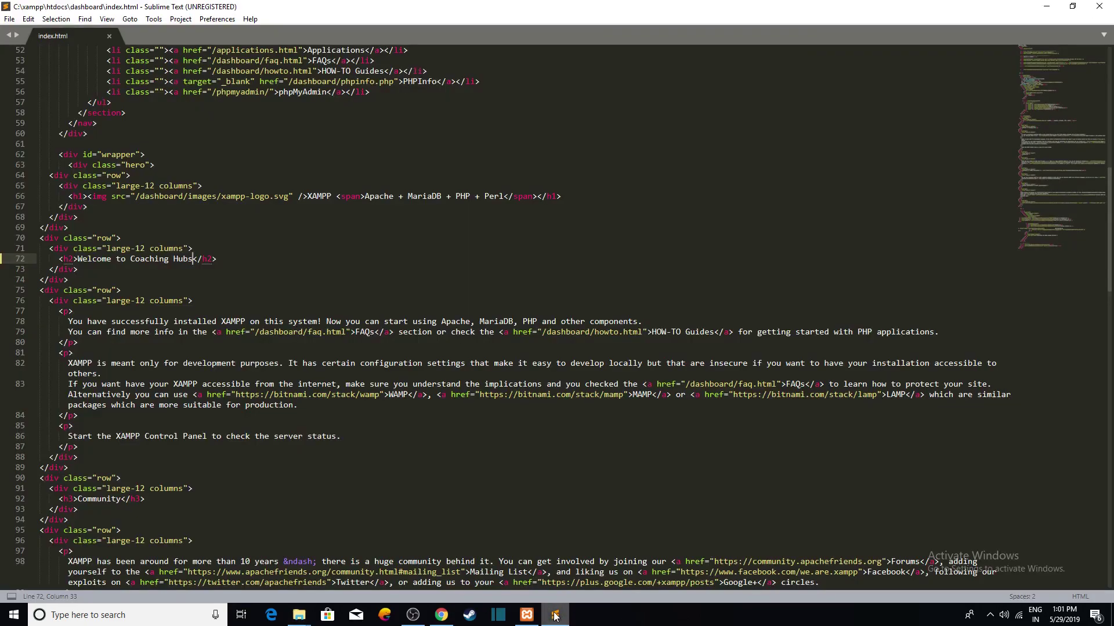
{"action": "scroll", "coordinate": [654, 411], "scroll_direction": "up", "scroll_amount": 7}
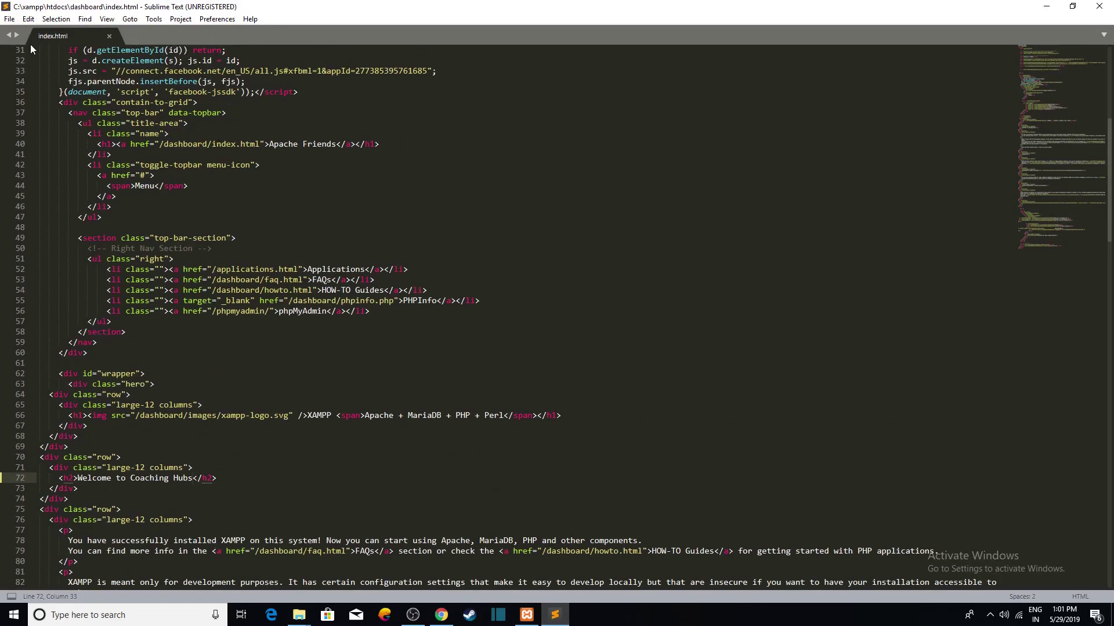
{"action": "left_click", "coordinate": [9, 19]}
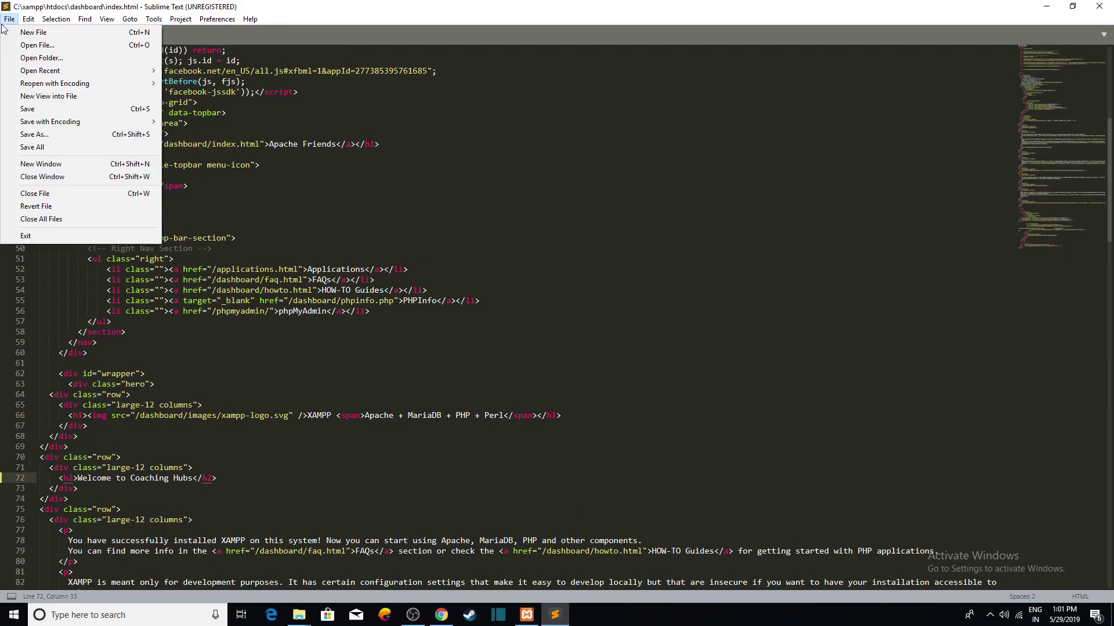
{"action": "left_click", "coordinate": [26, 58]}
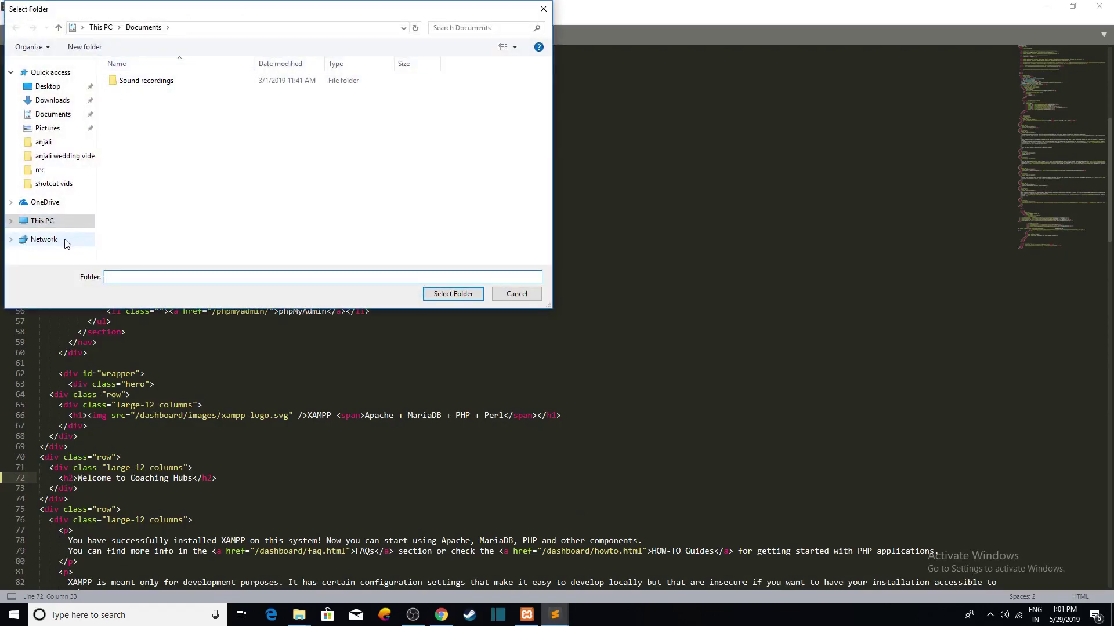
{"action": "left_click", "coordinate": [58, 221]}
{"action": "double_click", "coordinate": [194, 210]}
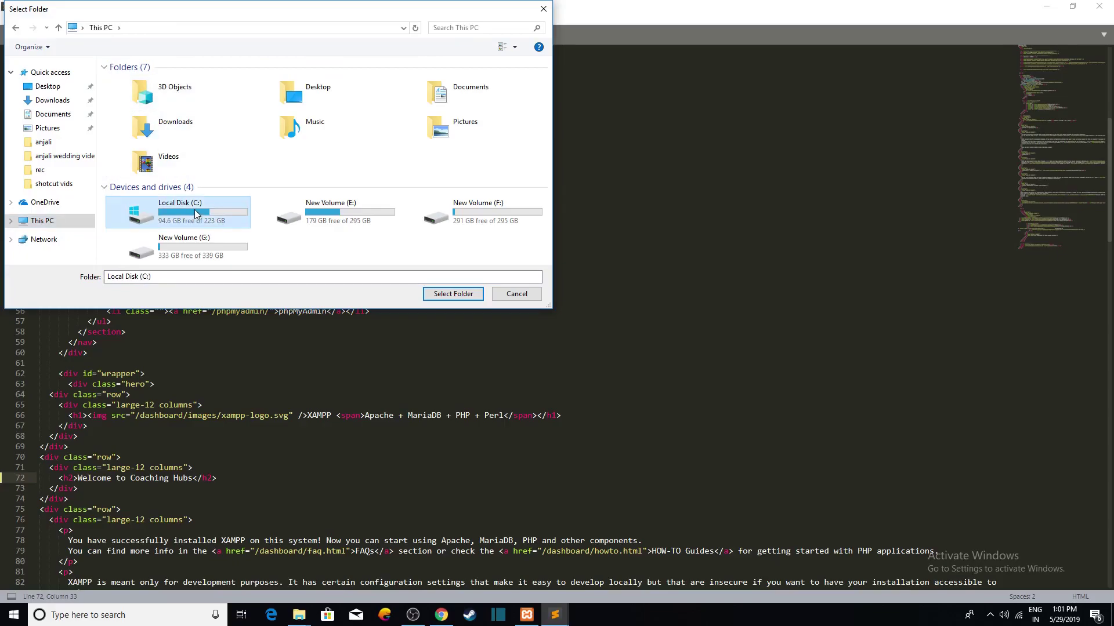
{"action": "double_click", "coordinate": [185, 168]}
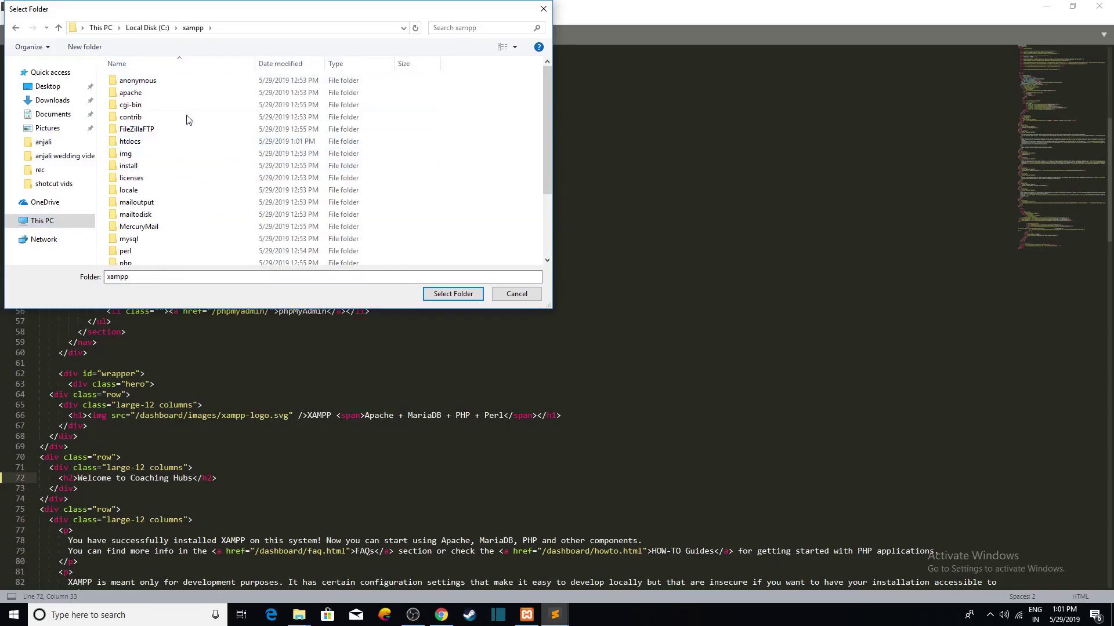
{"action": "left_click", "coordinate": [190, 145]}
{"action": "double_click", "coordinate": [192, 143]}
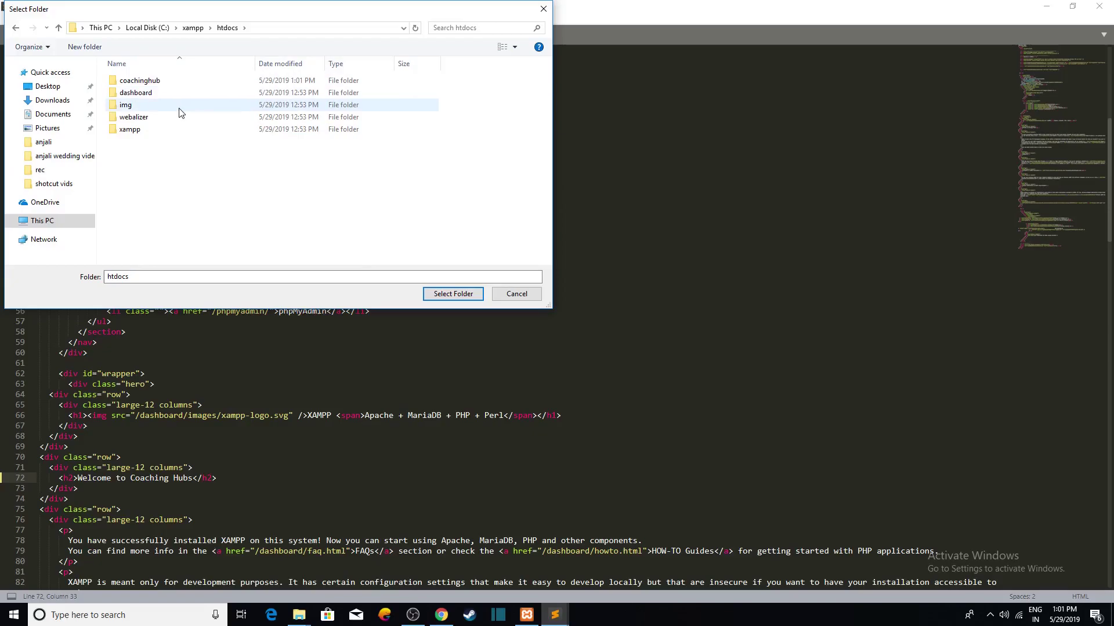
{"action": "left_click", "coordinate": [190, 87]}
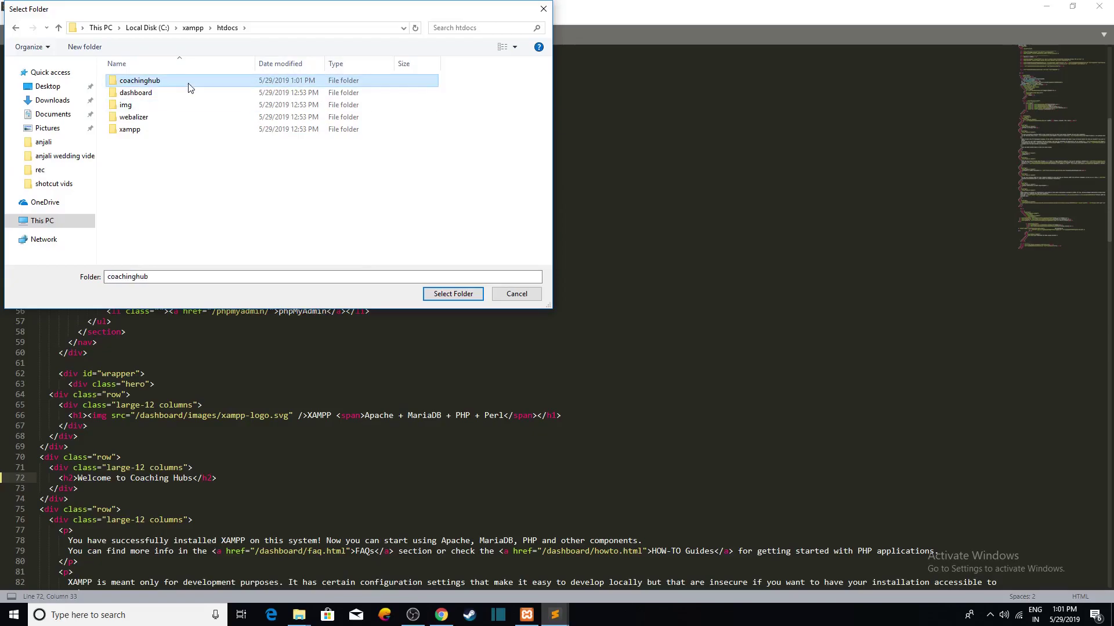
{"action": "left_click", "coordinate": [441, 297]}
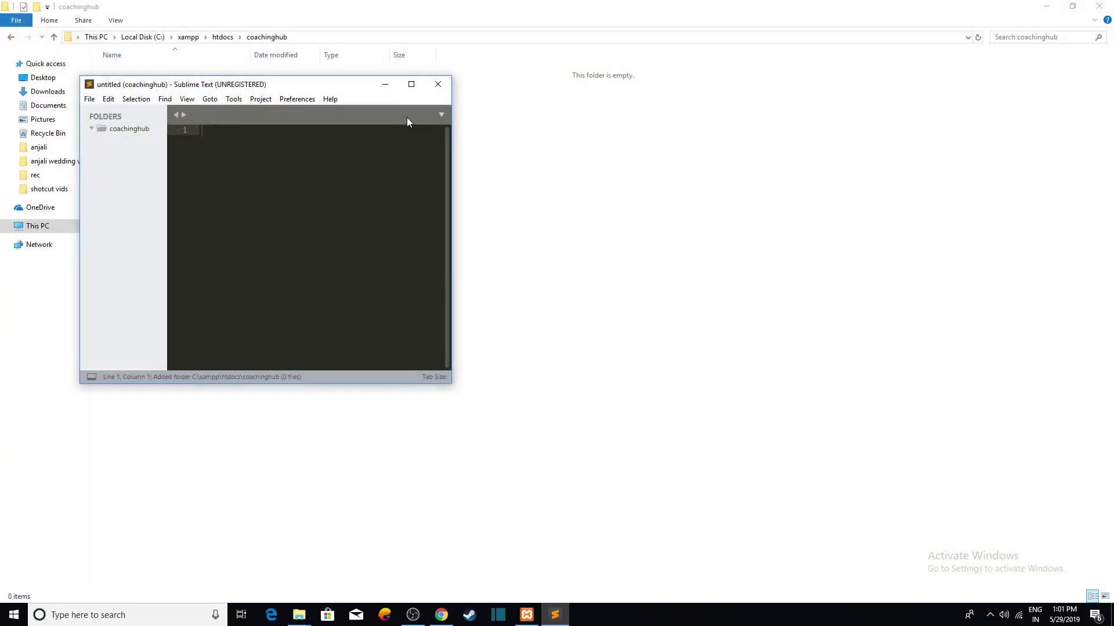
{"action": "left_click", "coordinate": [411, 85]}
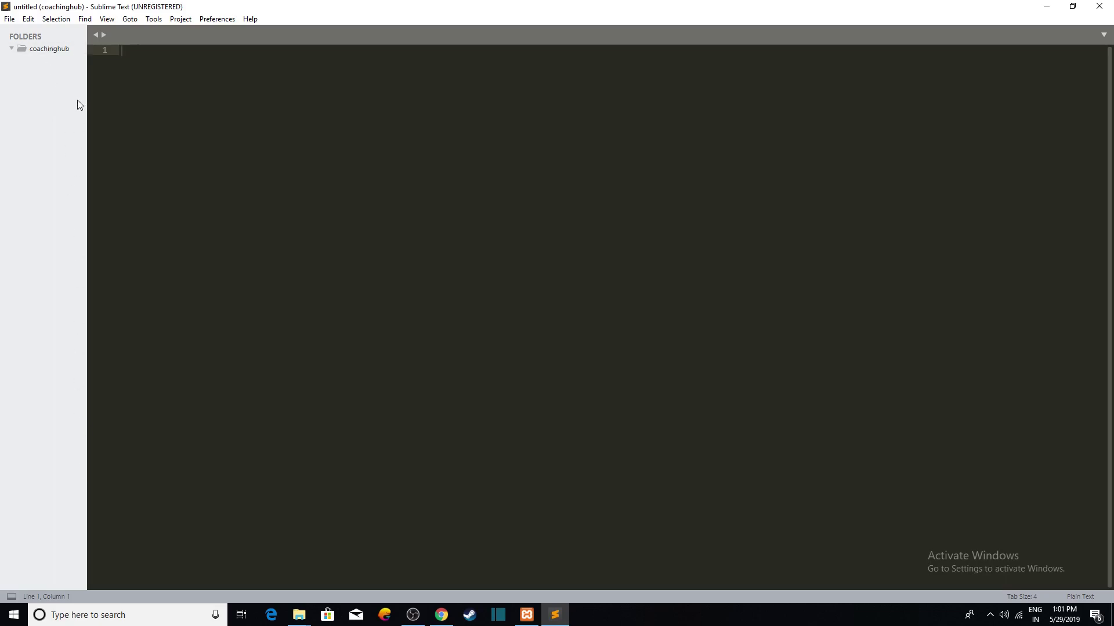
Create a new file in the coachinghub folder, enter the placeholder text index.php, and save the file as index.php
{"action": "right_click", "coordinate": [38, 48]}
{"action": "left_click", "coordinate": [171, 58]}
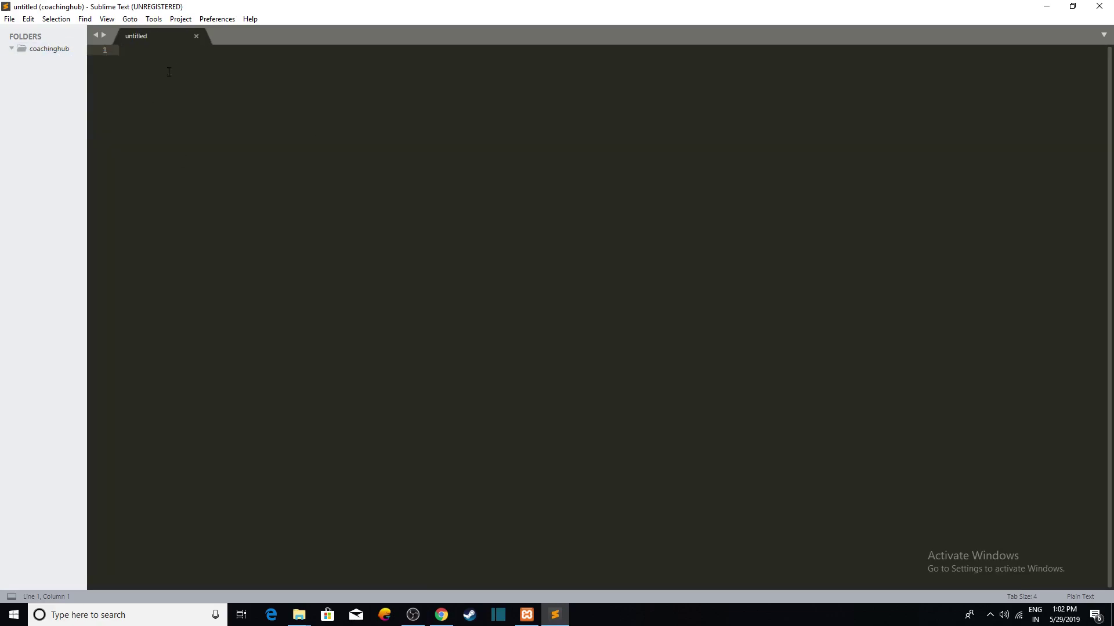
{"action": "type", "text": "index.php"}
{"action": "key", "text": "ctrl+s"}
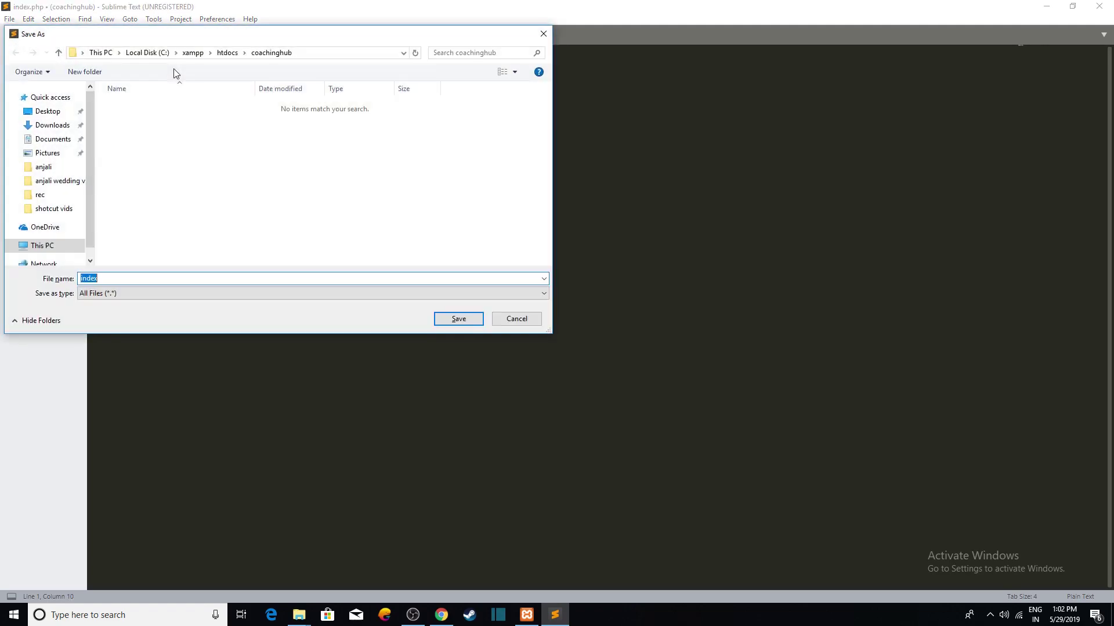
{"action": "left_click", "coordinate": [274, 278]}
{"action": "key", "text": "Return"}
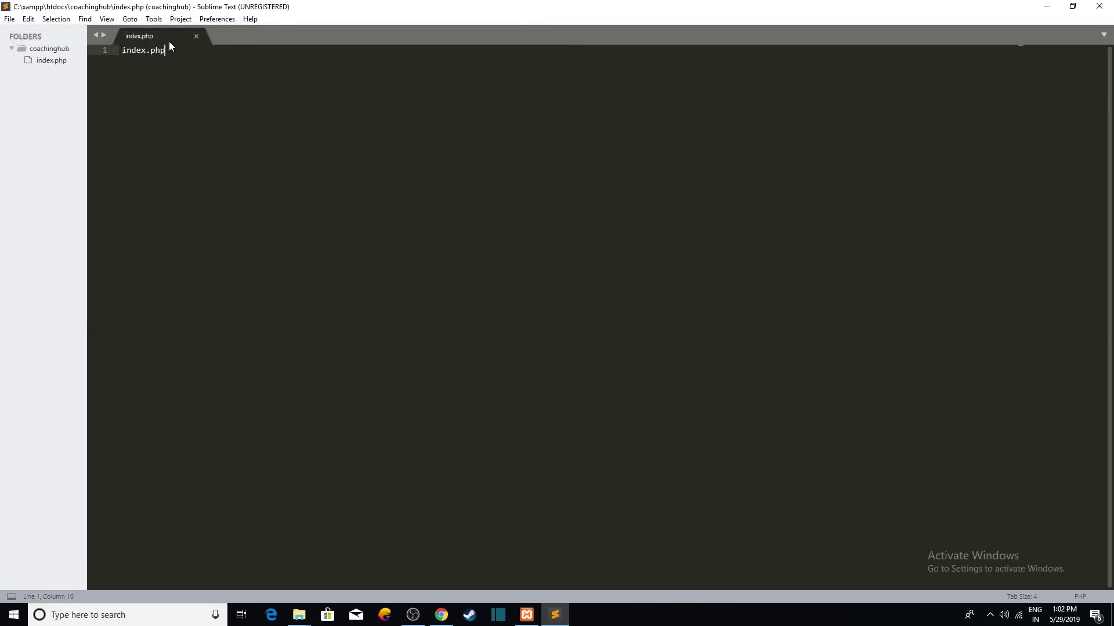
Replace the placeholder text in index.php with a PHP block, with <?php on line 1 and ?> on line 4
{"action": "key", "text": "ctrl+a"}
{"action": "key", "text": "BackSpace"}
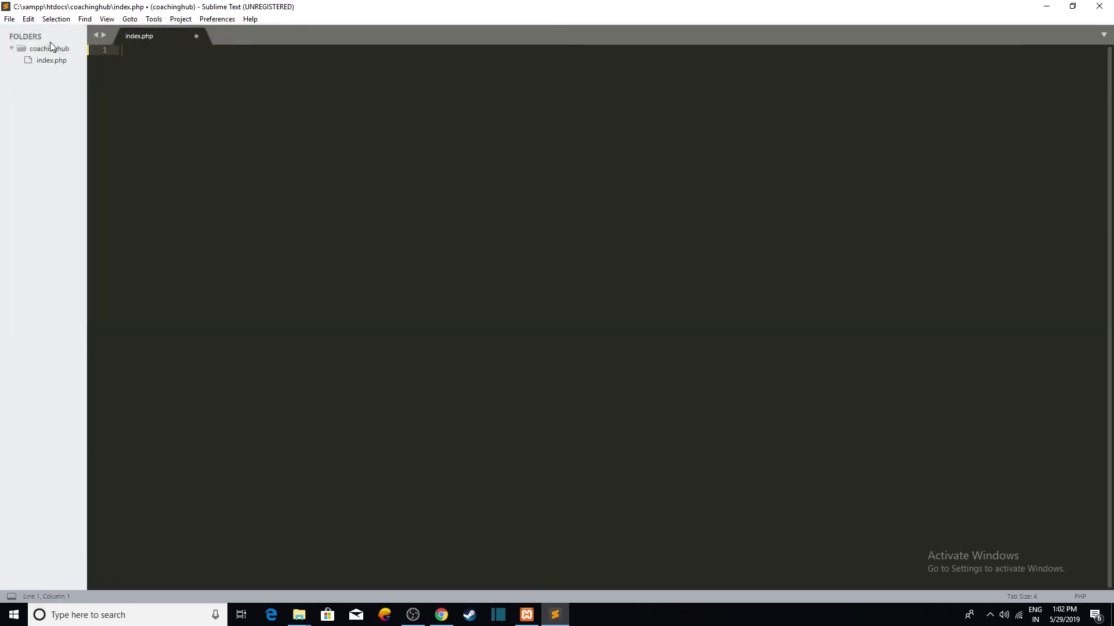
{"action": "type", "text": "<?php"}
{"action": "key", "text": "Return"}
{"action": "key", "text": "Return"}
{"action": "key", "text": "Return"}
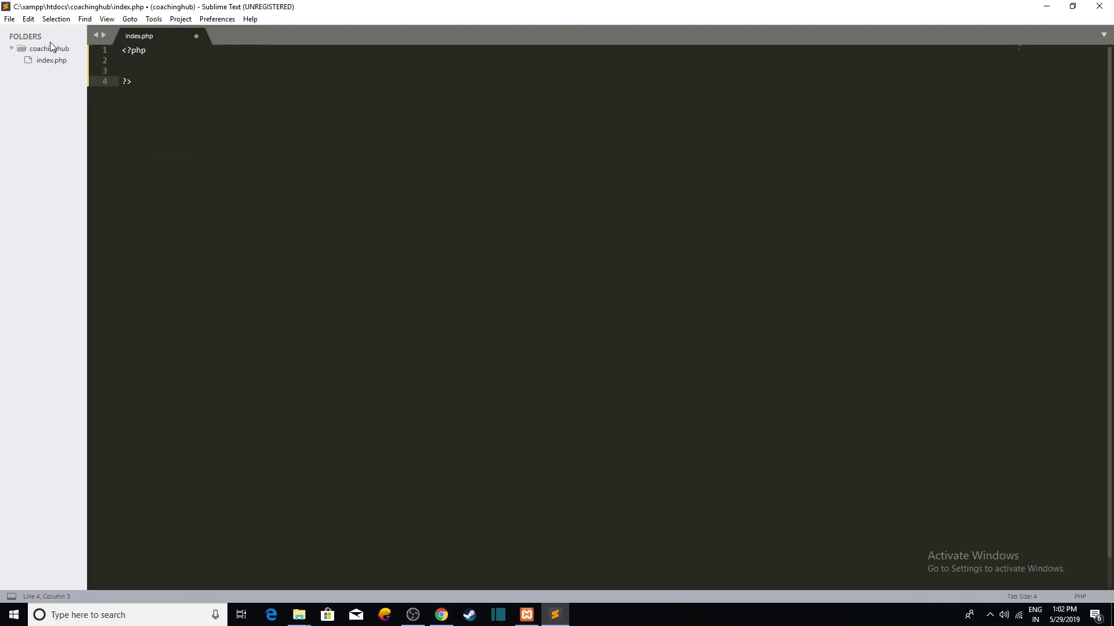
On line 3, echo "my name is", the person's first name, and "and welcome tyo coaching hub" as one string ending in a semicolon; save
{"action": "left_click", "coordinate": [145, 68]}
{"action": "type", "text": "echo "}
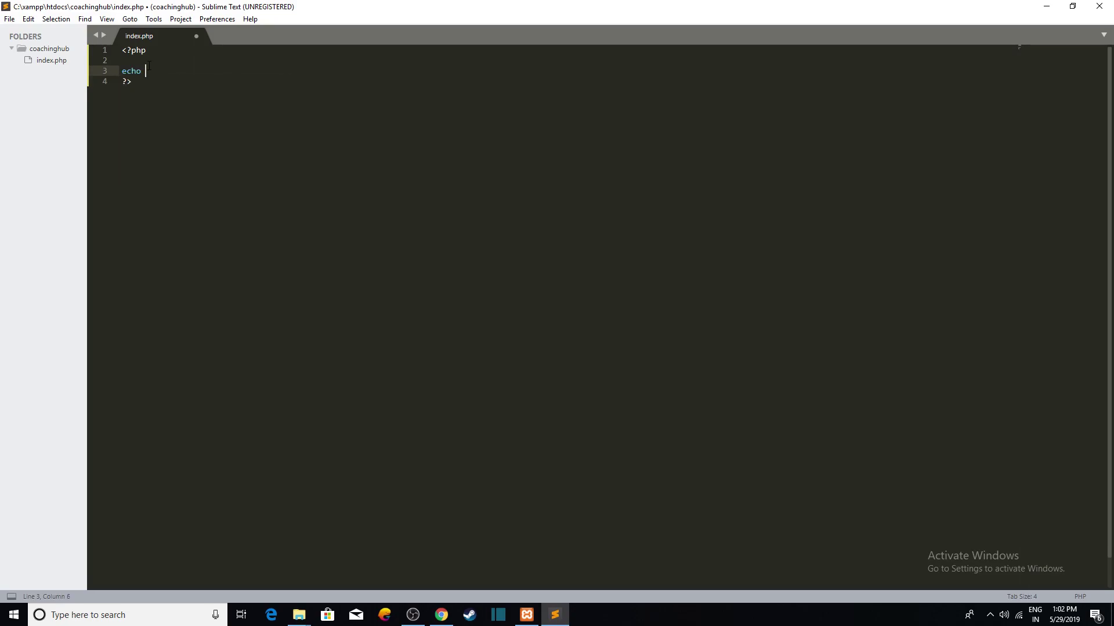
{"action": "type", "text": "\"my"}
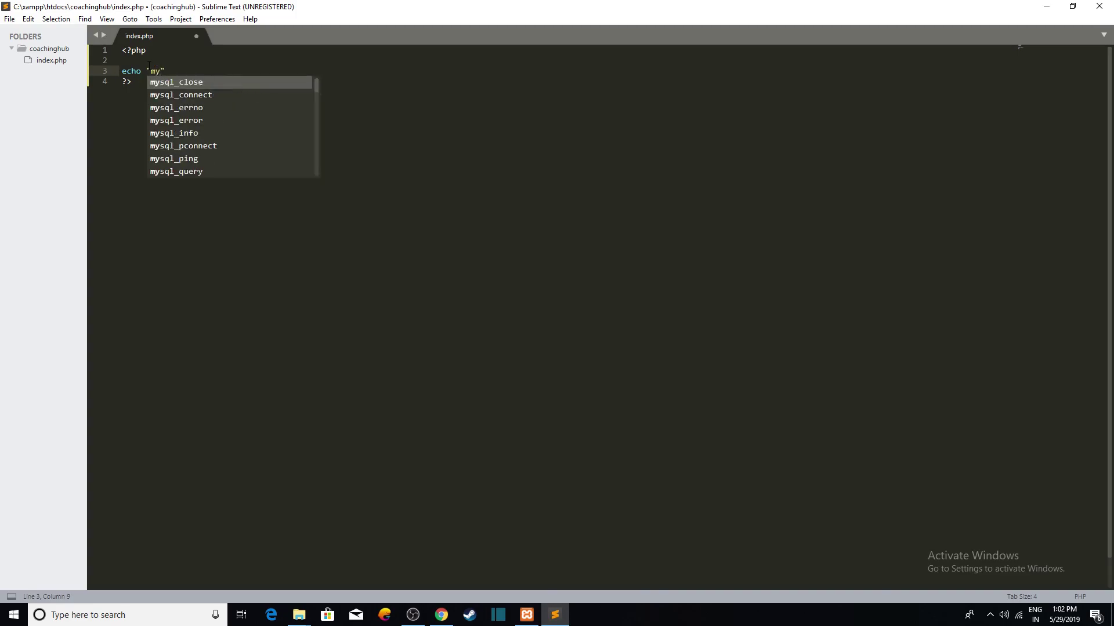
{"action": "type", "text": " name is lalit and welcome tyo coaching huv"}
{"action": "key", "text": "BackSpace"}
{"action": "type", "text": "b"}
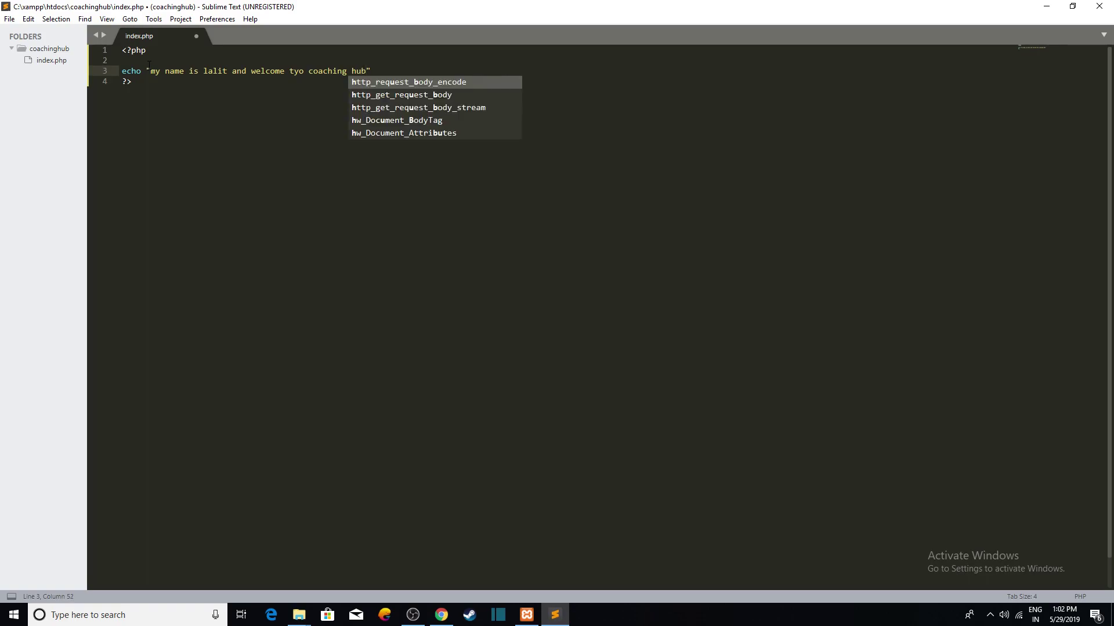
{"action": "key", "text": "Right"}
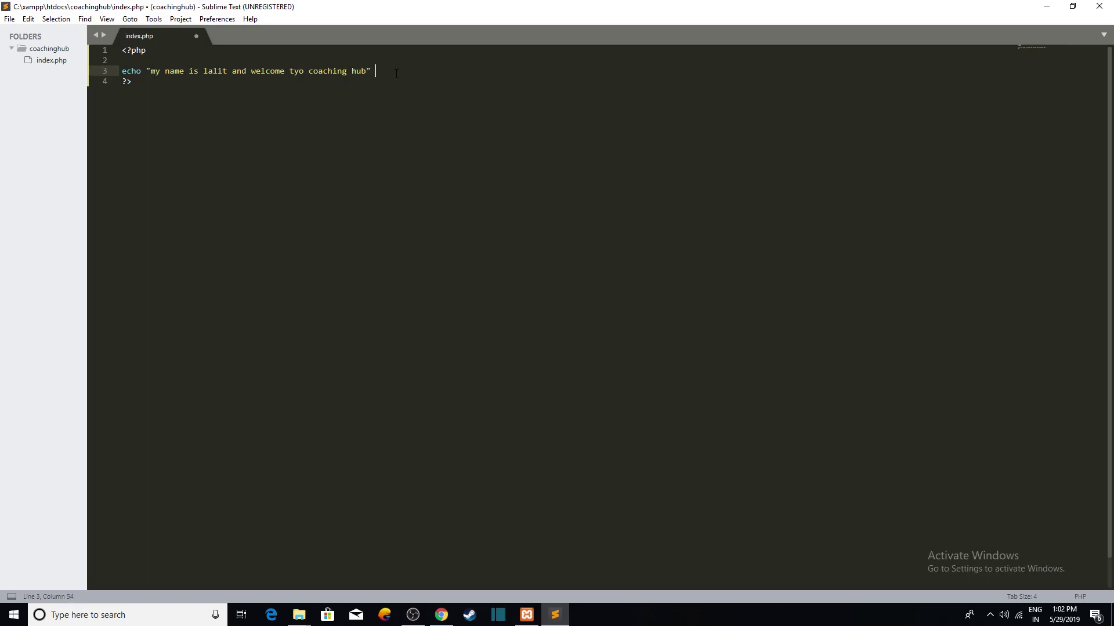
{"action": "key", "text": "ctrl+s"}
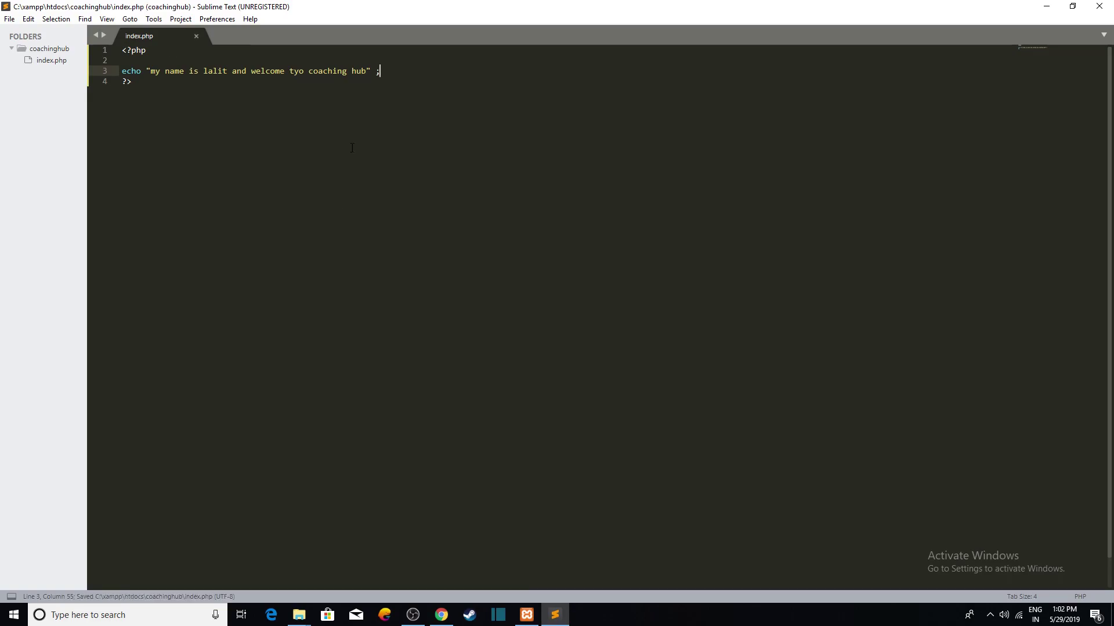